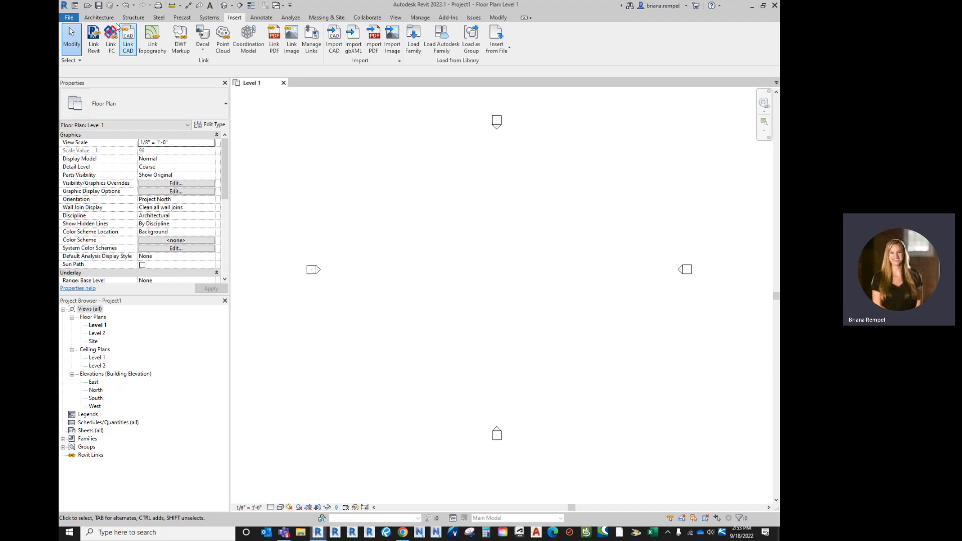
Draw a rectangle of Generic - 8" architectural walls about 48' by 31', with the top constraint up to Level 2.
left_click(99, 17)
left_click(94, 53)
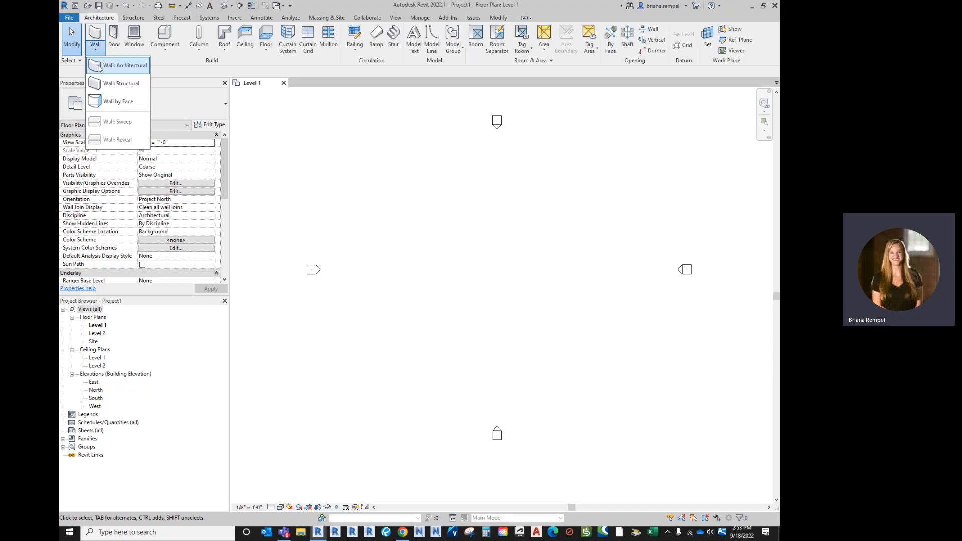
left_click(109, 63)
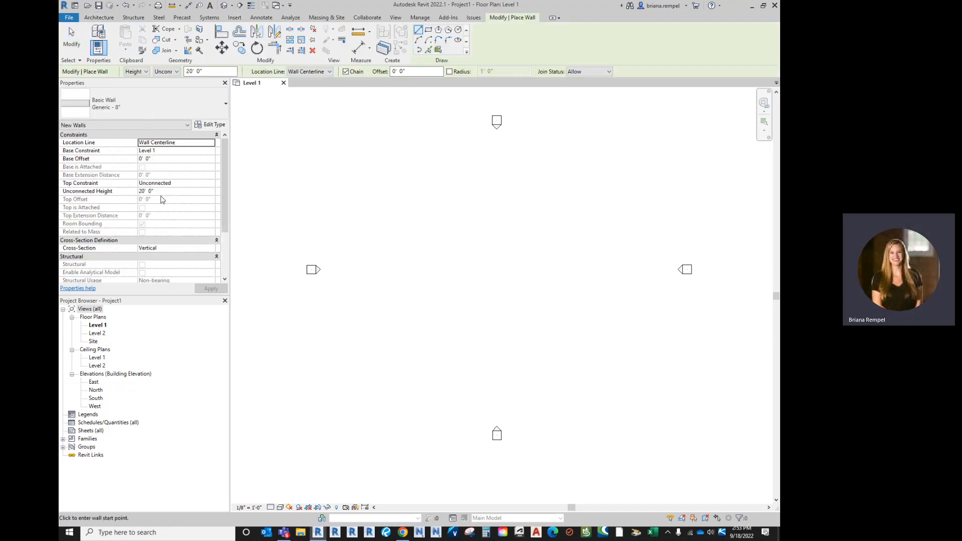
left_click(213, 184)
left_click(177, 205)
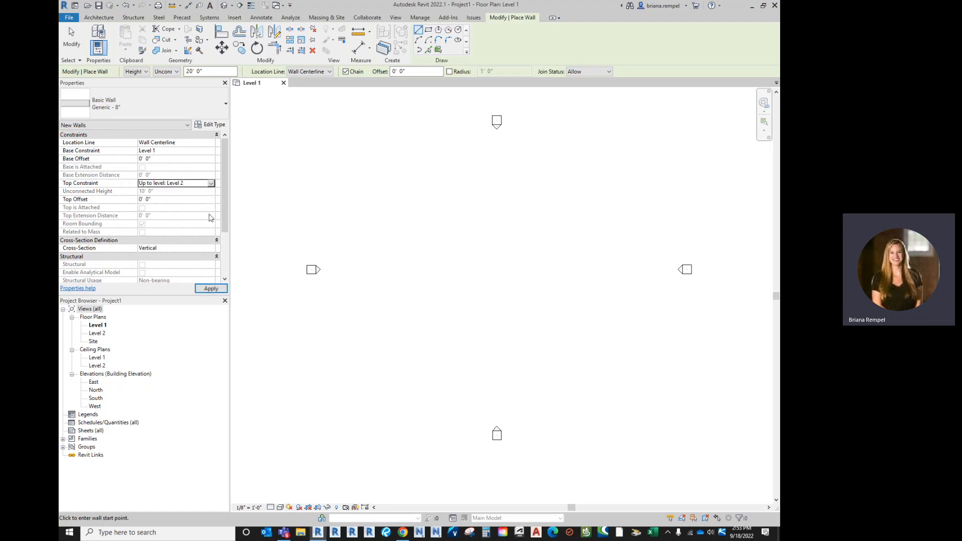
left_click(429, 30)
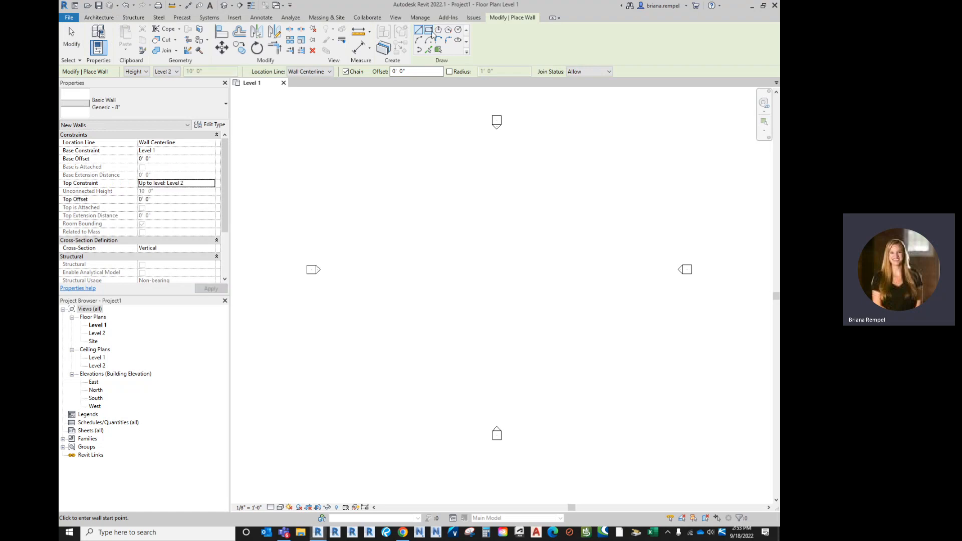
left_click(441, 260)
left_click(548, 329)
scroll(548, 329, "up", 2)
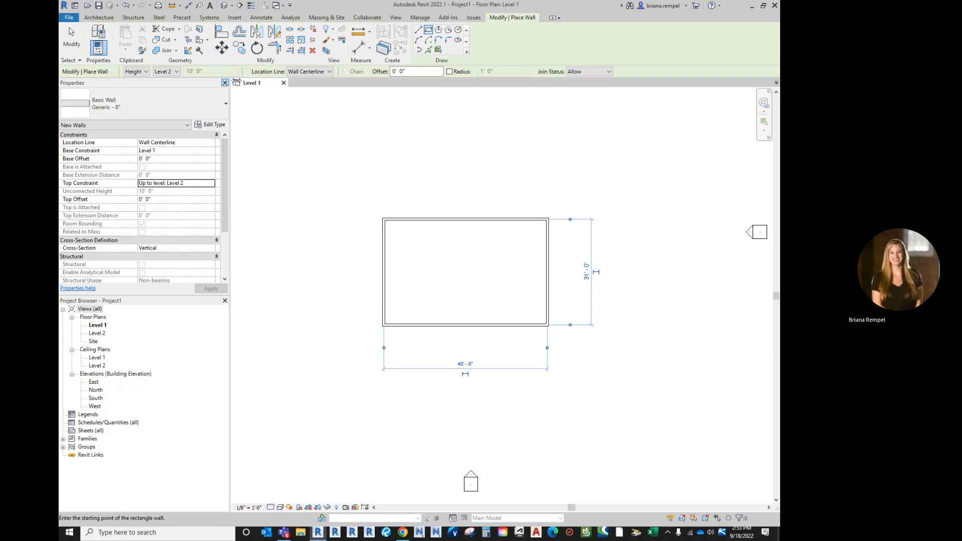
Add two vertical interior walls dividing the rectangle into three rooms, about 18' apart with the second about 16'-6" from the east wall.
left_click(419, 30)
left_click(430, 220)
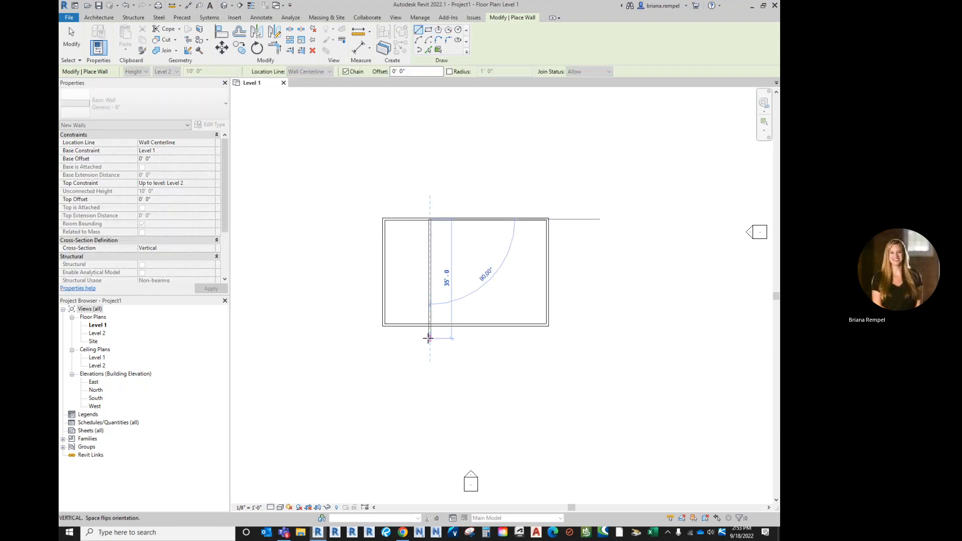
left_click(430, 325)
left_click(492, 220)
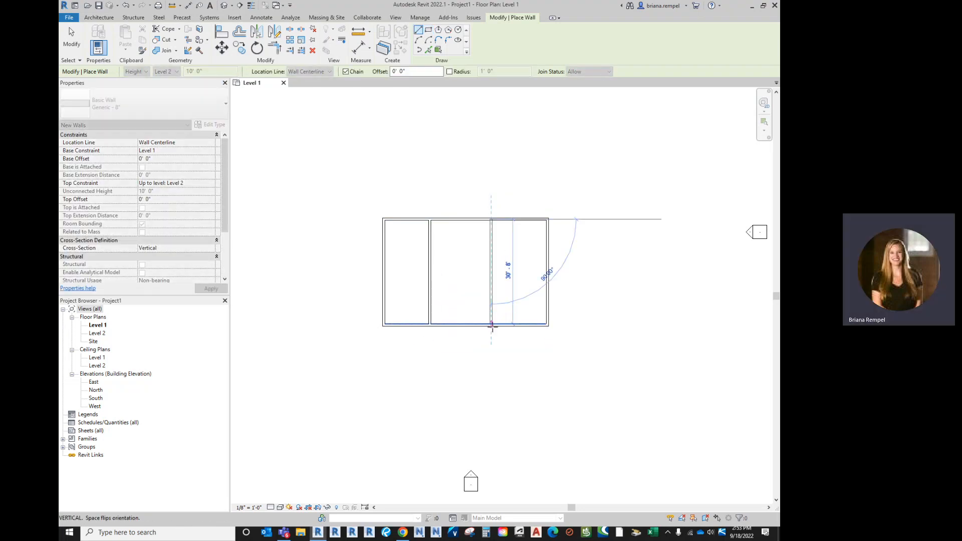
left_click(491, 324)
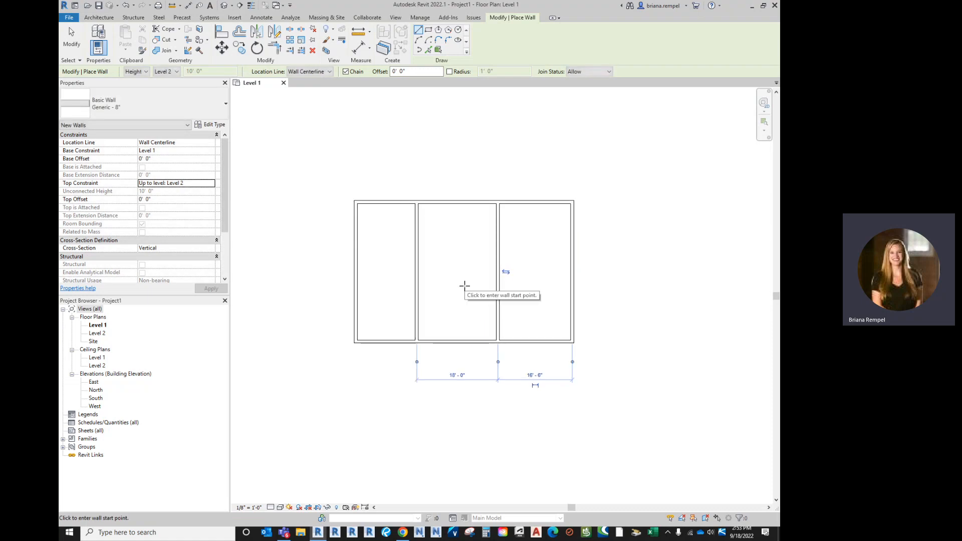
scroll(464, 285, "up", 2)
scroll(464, 286, "up", 1)
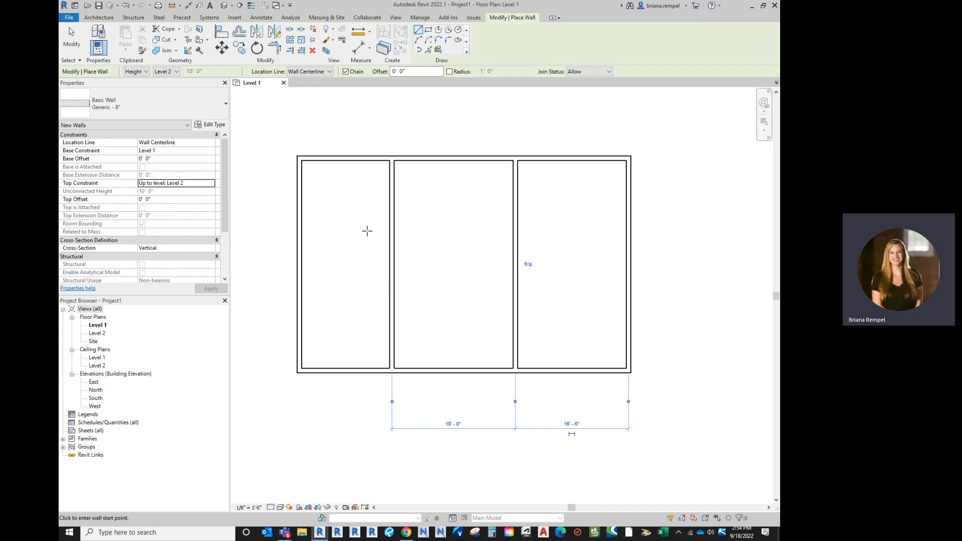
left_click(72, 37)
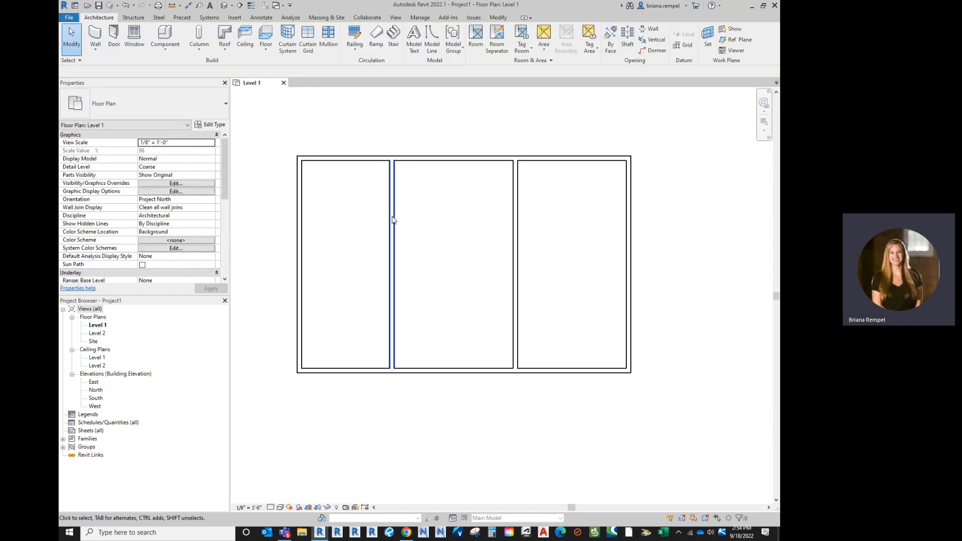
Sketch a rectangular floor boundary around the westernmost room, about 14' by 31'-8", following the outer wall faces and the first interior wall.
left_click(261, 47)
left_click(288, 79)
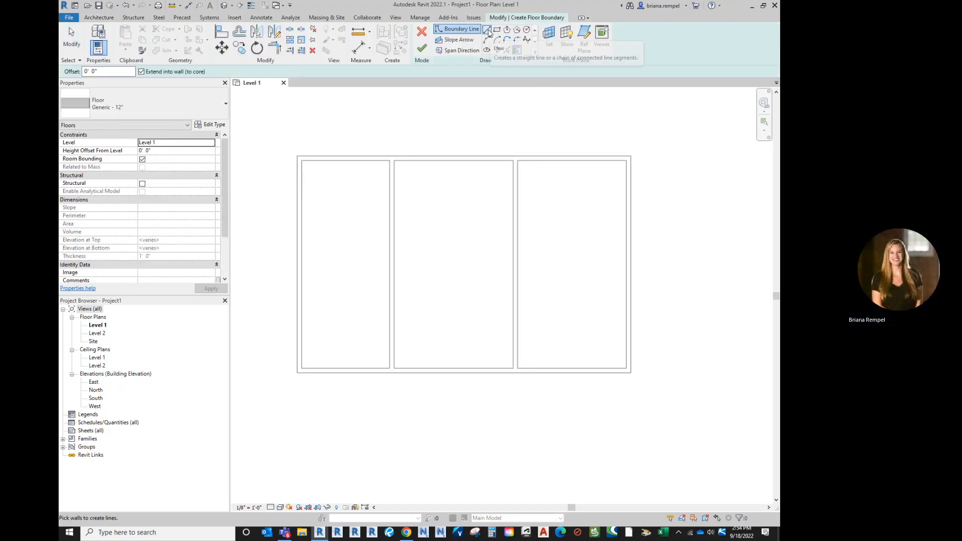
left_click(487, 30)
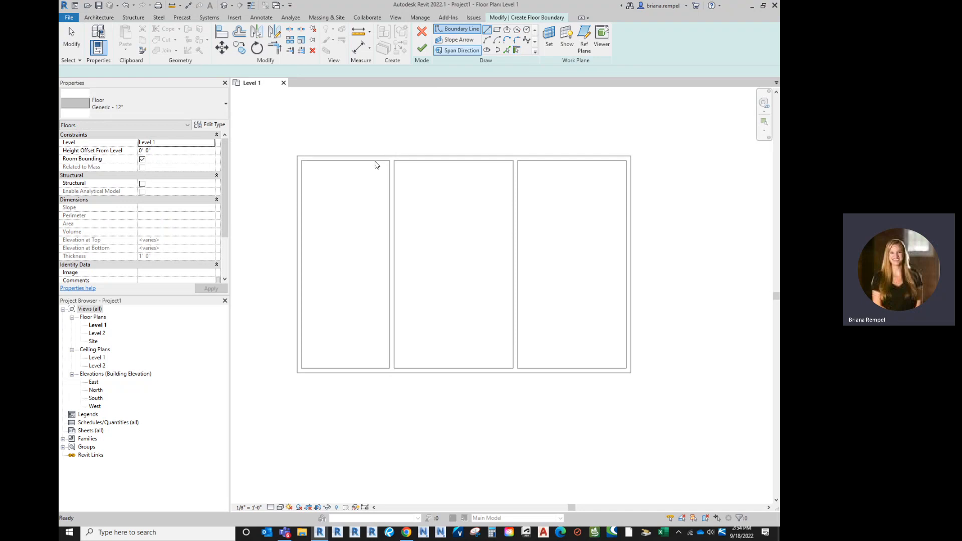
scroll(326, 167, "up", 1)
left_click(288, 151)
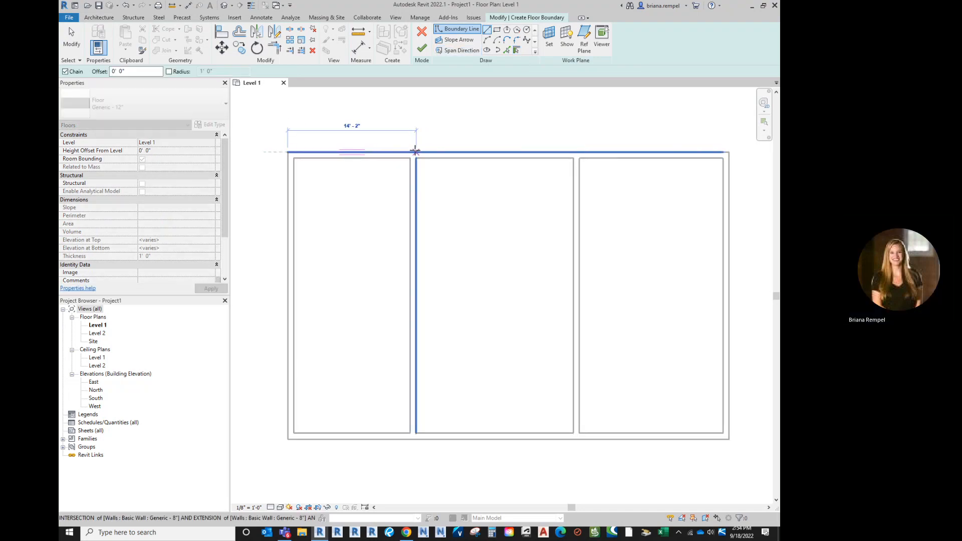
scroll(414, 151, "up", 1)
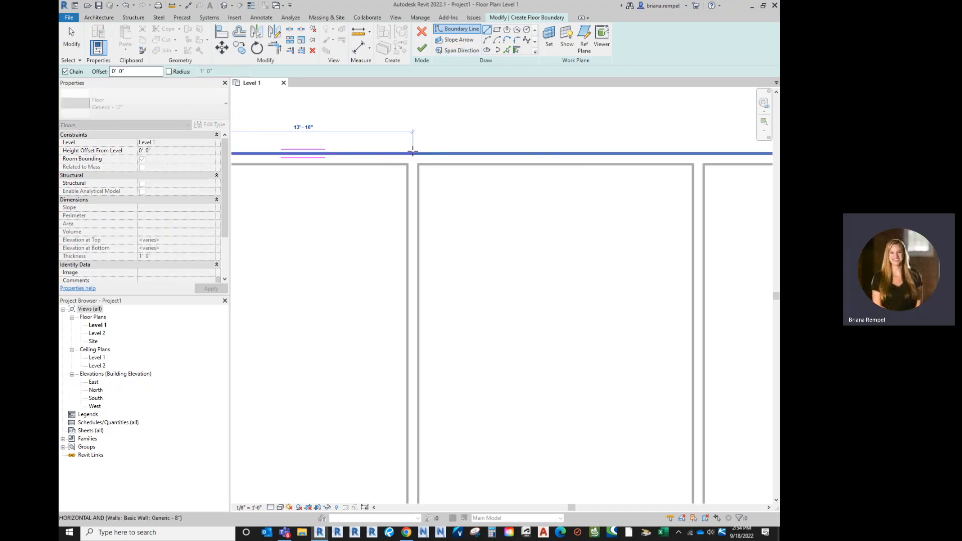
left_click(414, 151)
scroll(415, 204, "down", 1)
middle_click_drag(430, 374, 509, 187)
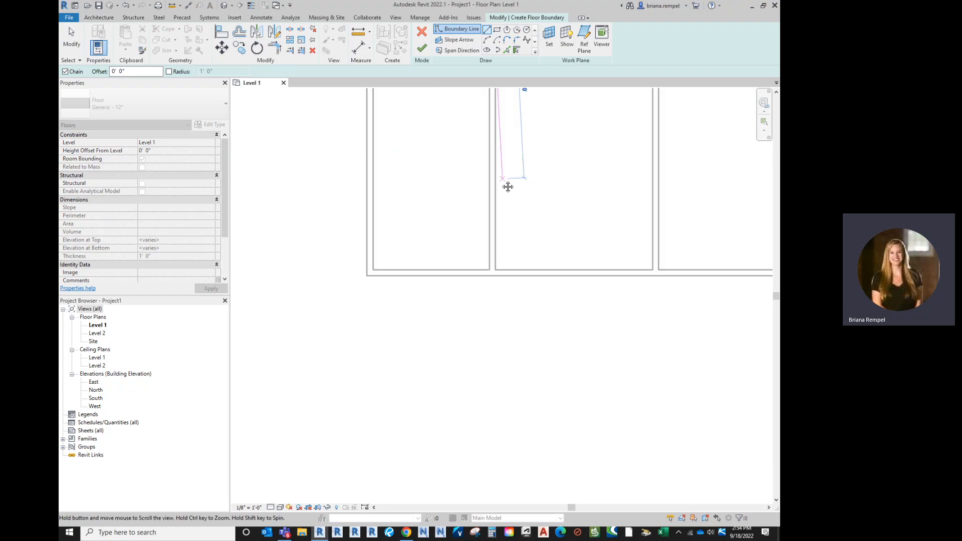
left_click(493, 275)
left_click(368, 274)
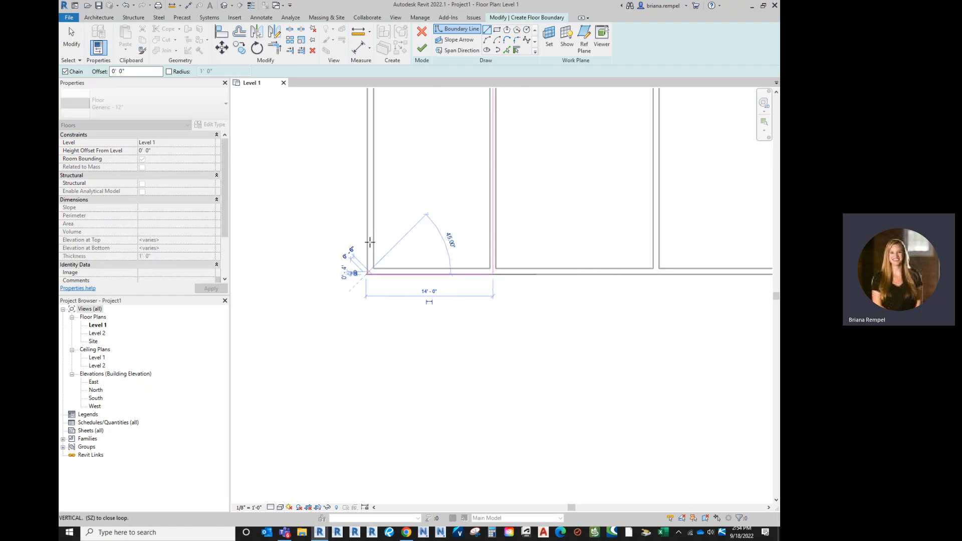
middle_click_drag(373, 119, 365, 249)
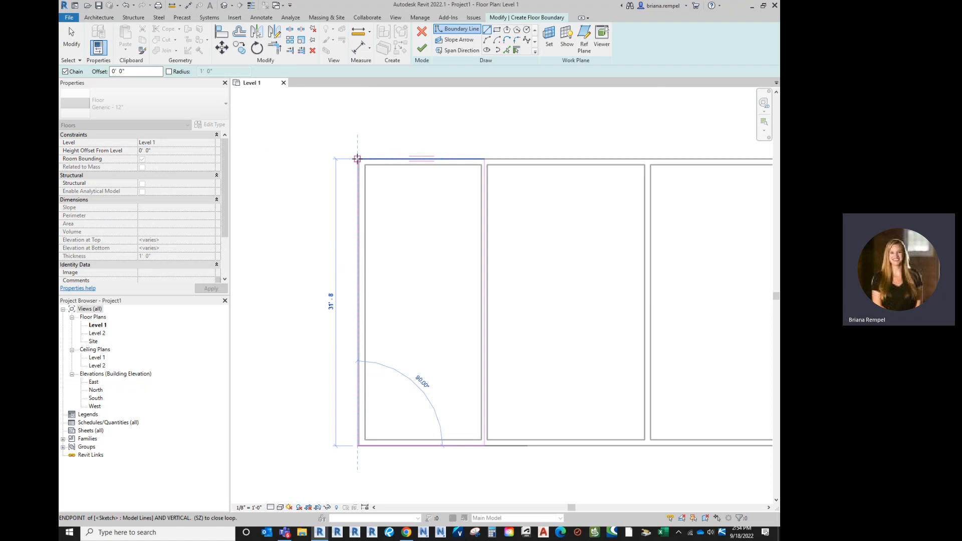
left_click(359, 157)
Align the floor sketch's west boundary line with the outer face of the exterior wall and check the interior wall edge.
scroll(357, 173, "up", 1)
scroll(355, 156, "up", 2)
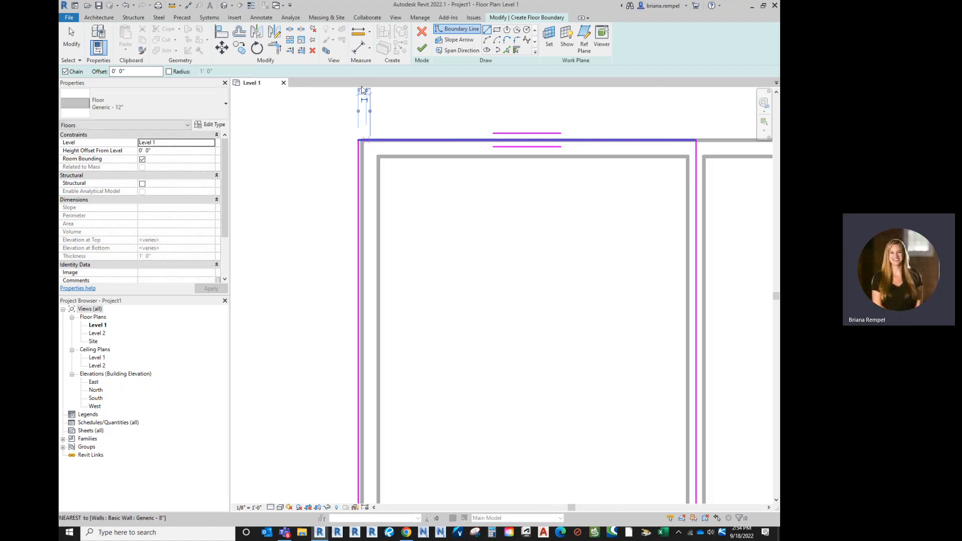
left_click(222, 32)
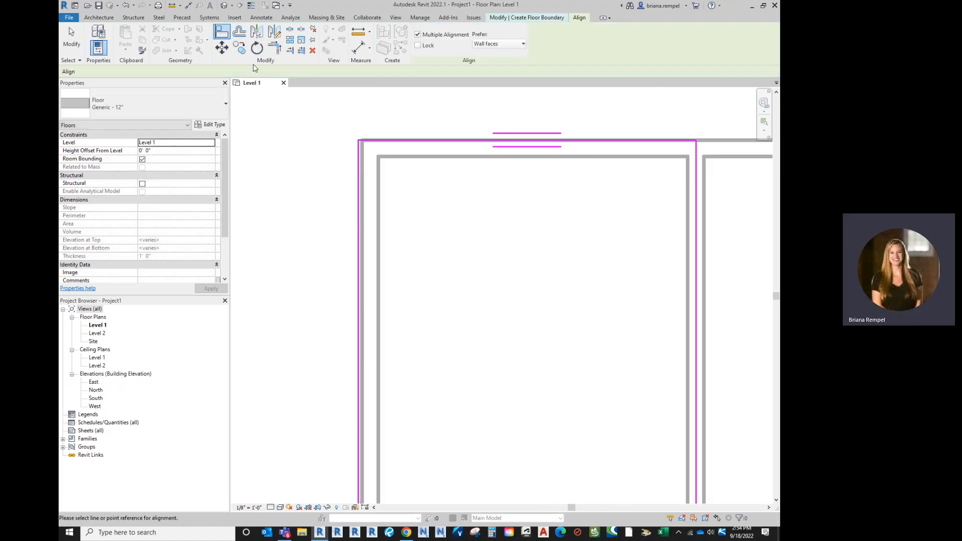
left_click(362, 192)
left_click(359, 190)
scroll(377, 171, "down", 2)
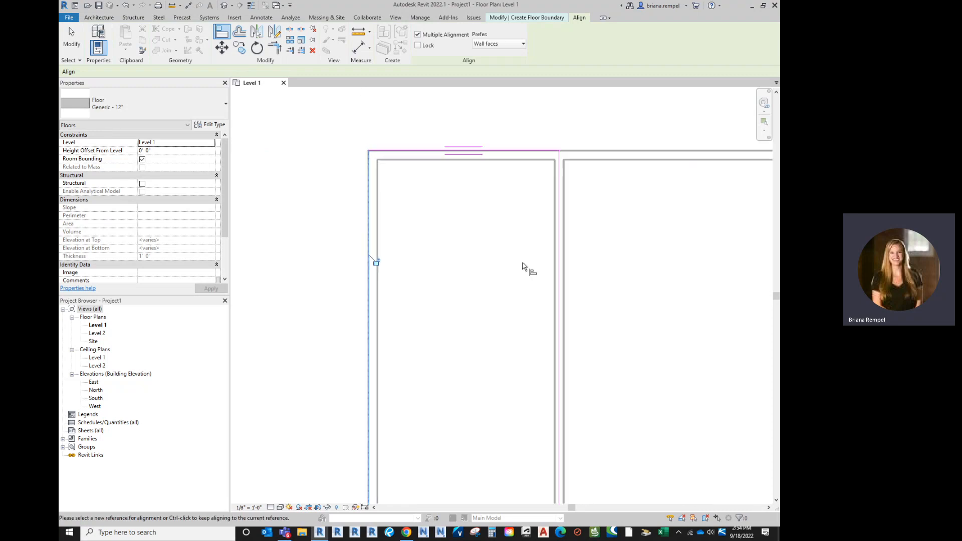
scroll(564, 236, "up", 2)
left_click(557, 248)
scroll(558, 209, "down", 3)
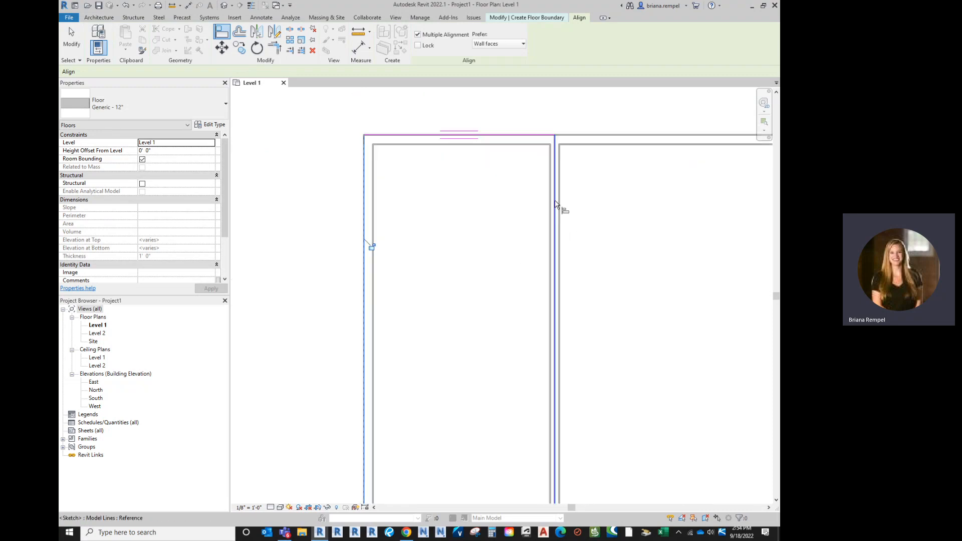
scroll(502, 367, "up", 2)
scroll(483, 337, "down", 3)
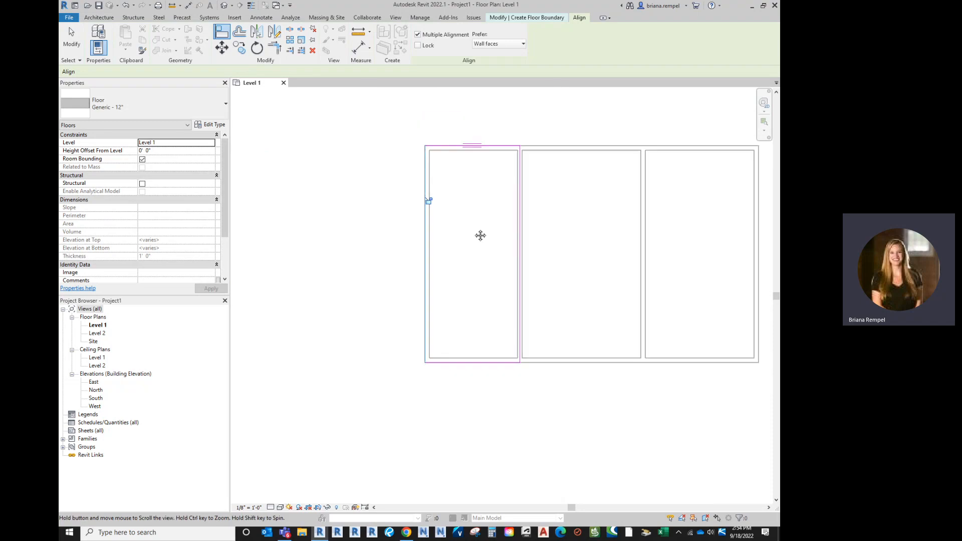
middle_click_drag(481, 234, 468, 269)
key("Escape")
key("Escape")
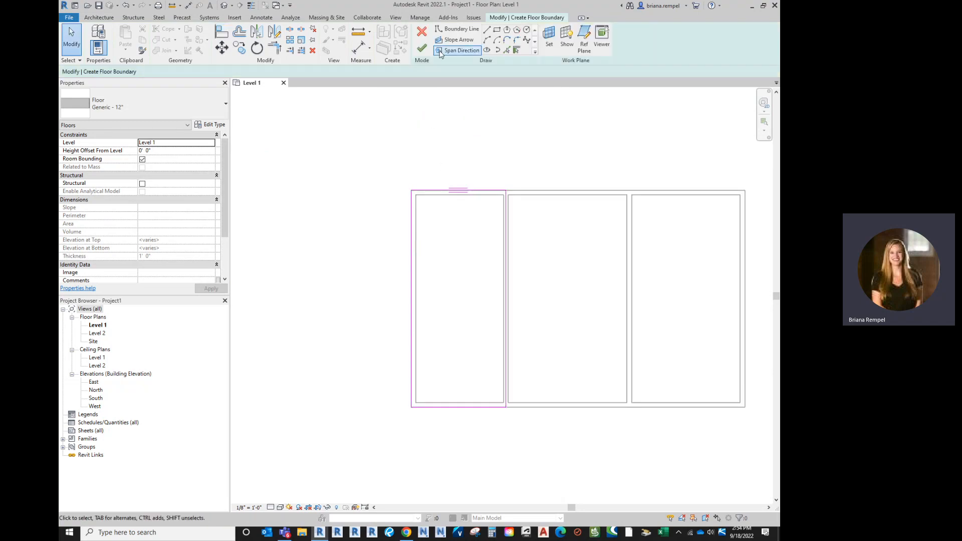
Finish the floor sketch and select the new floor in the westernmost room.
left_click(422, 43)
middle_click_drag(487, 262, 457, 252)
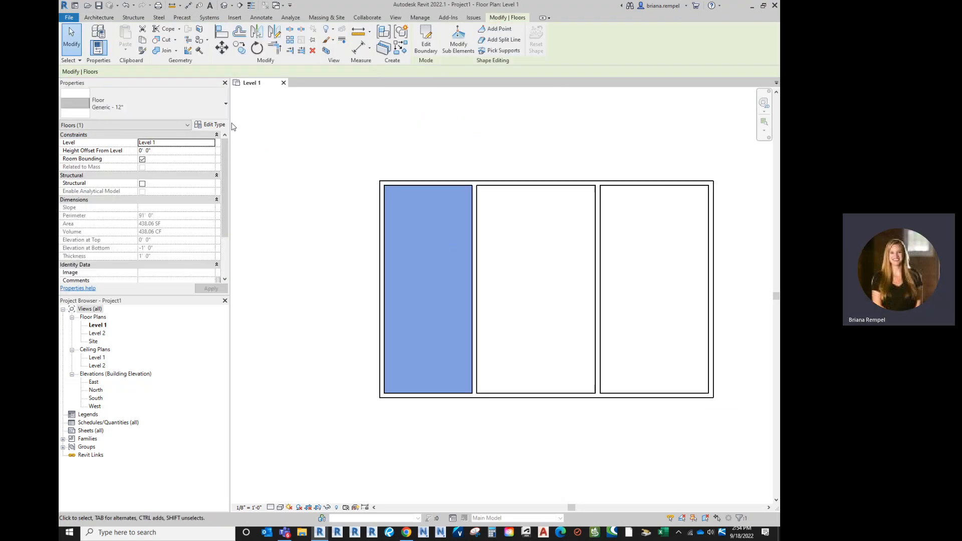
left_click(475, 157)
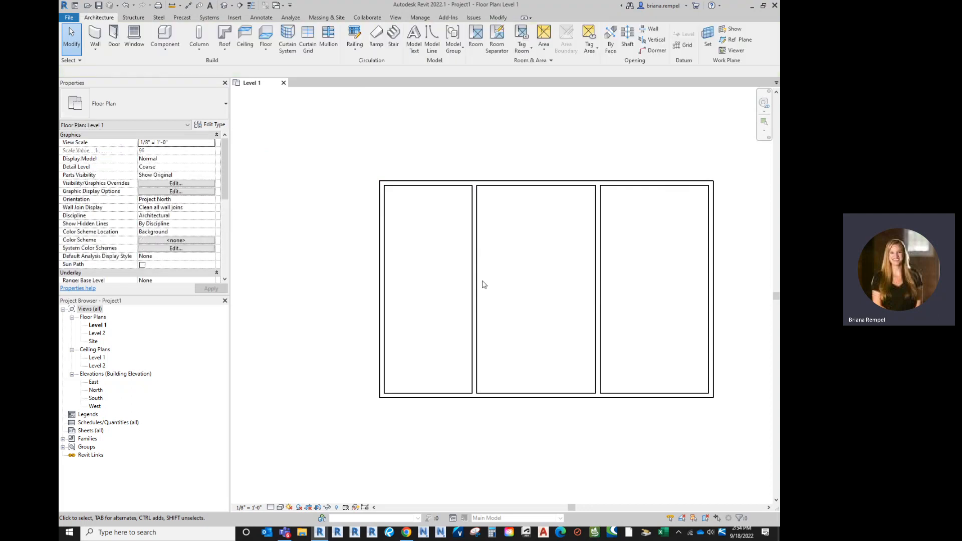
key("Tab")
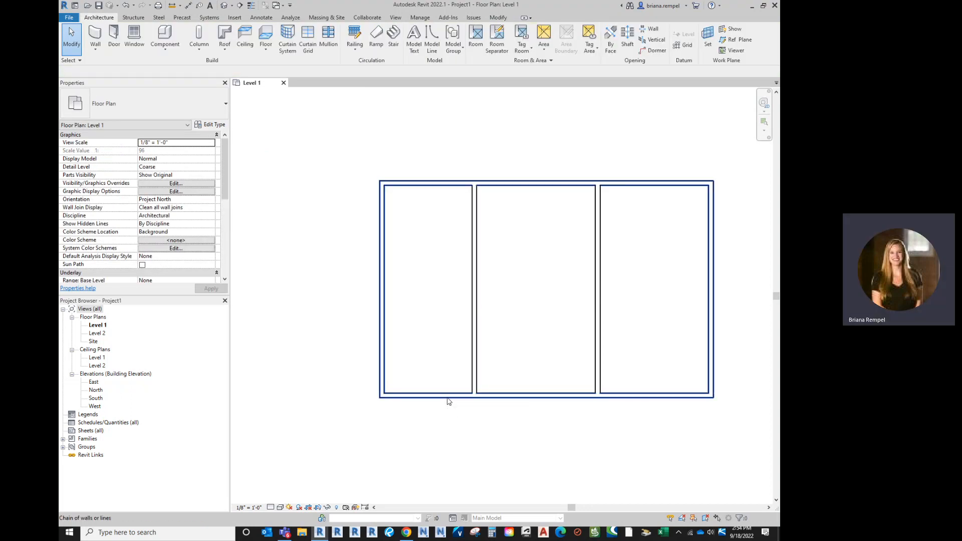
key("Tab")
left_click(448, 401)
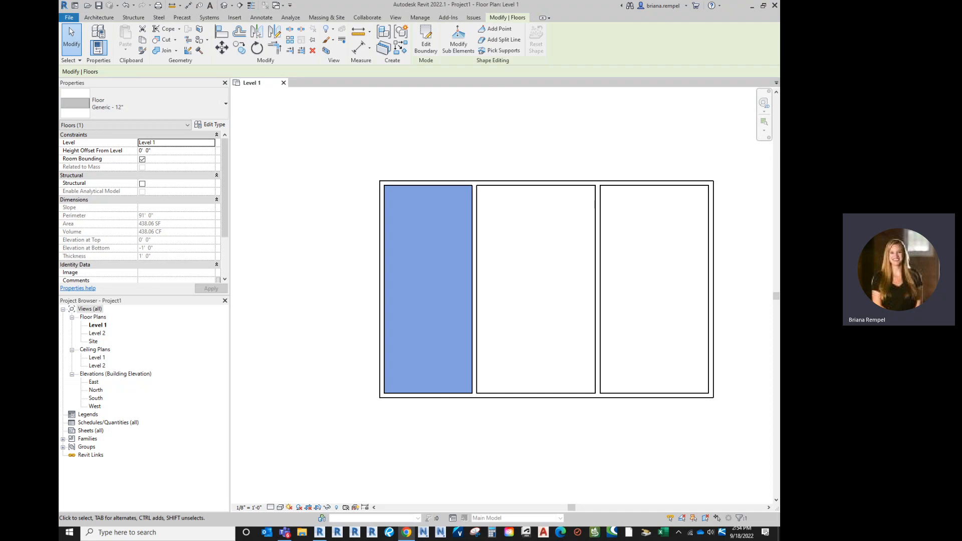
In Chrome, try to save the Seamless Wood Floor Parquet Texture image to the Desktop as seamless-wood-floor-texture-free-thumb32.jpg, then return to Revit.
left_click_drag(566, 60, 244, 77)
scroll(358, 271, "up", 3)
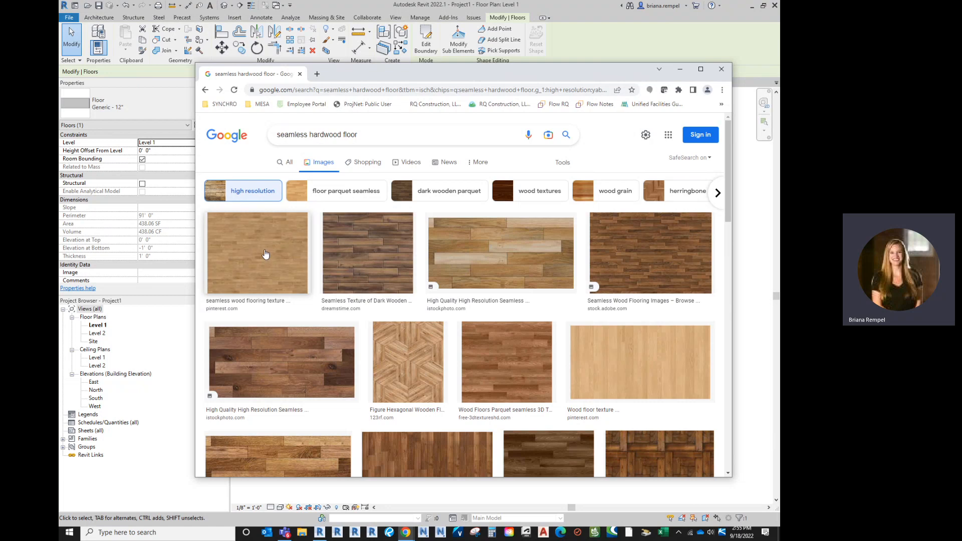
scroll(283, 268, "down", 3)
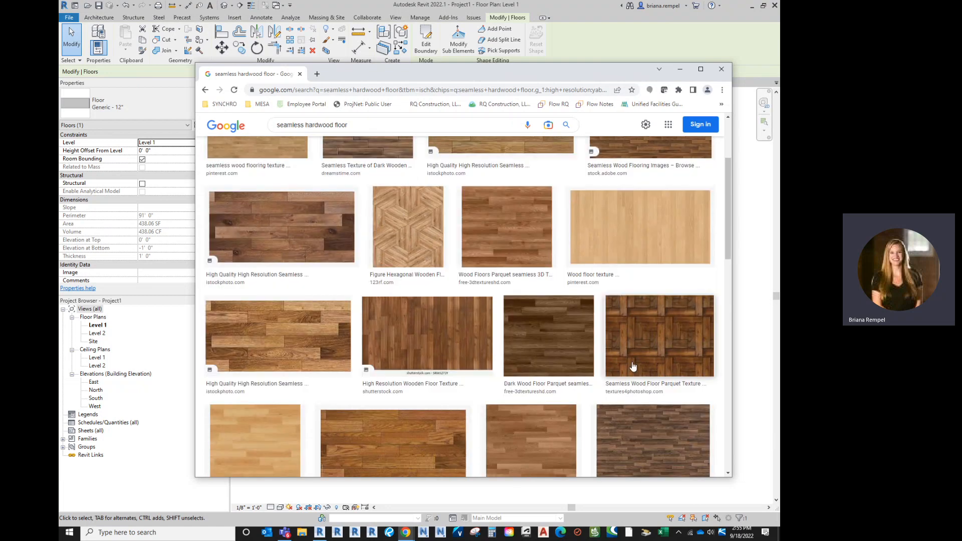
left_click(640, 343)
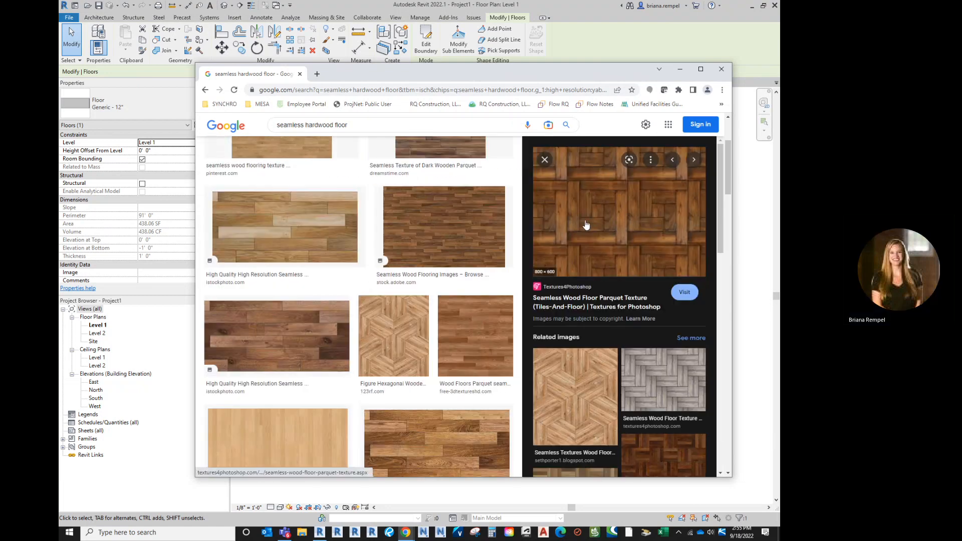
right_click(585, 214)
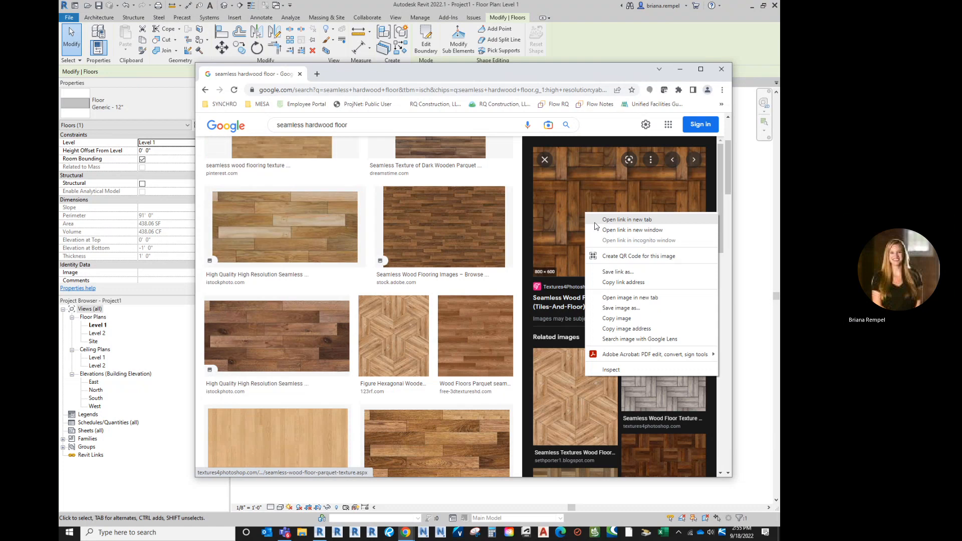
left_click(616, 310)
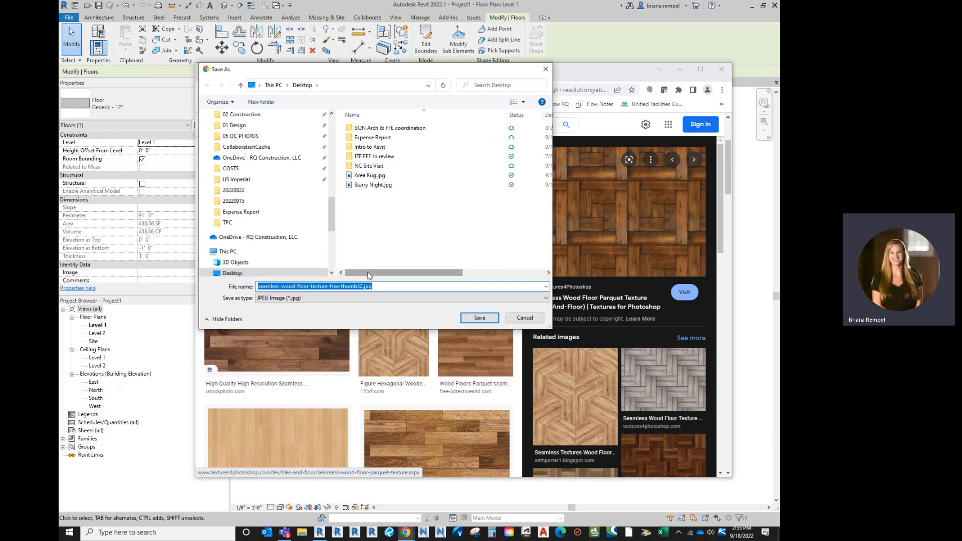
key("Return")
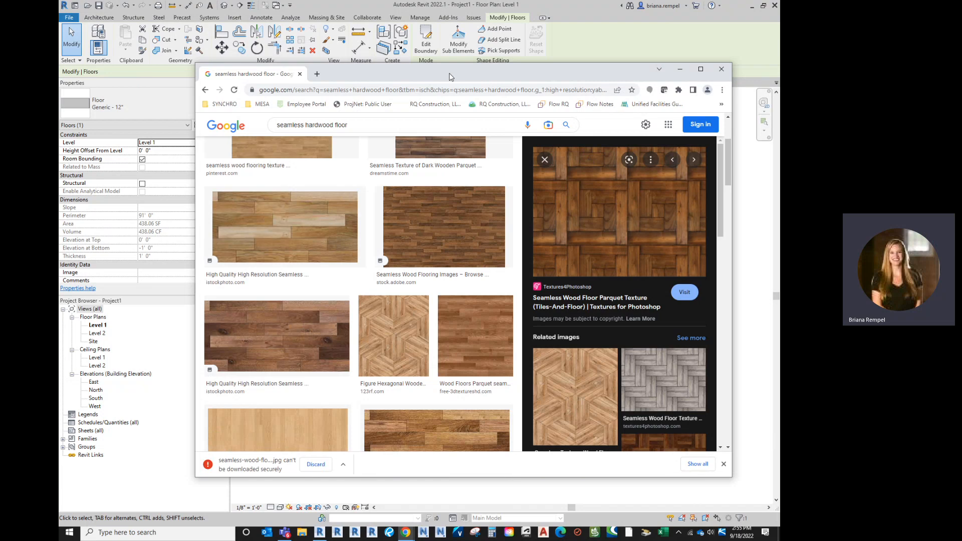
left_click_drag(440, 73, 59, 76)
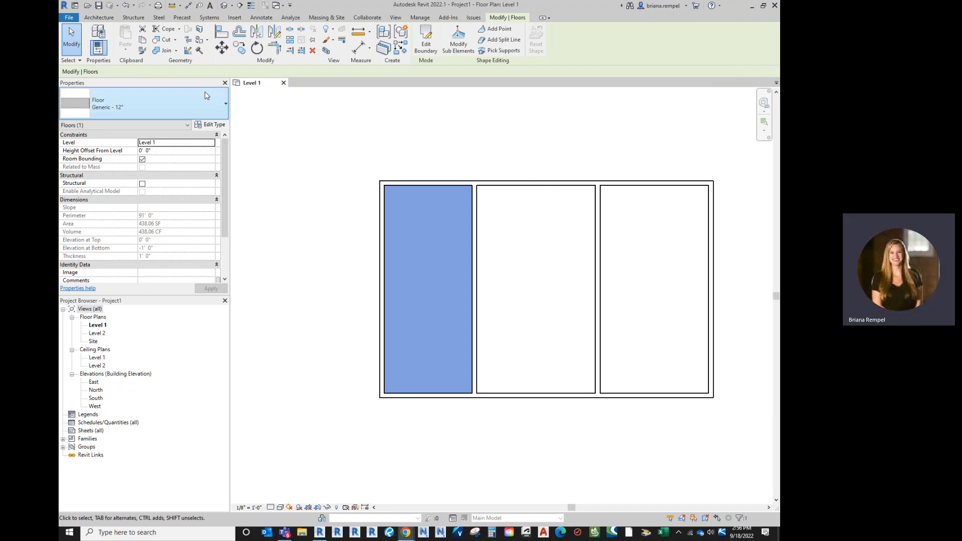
Duplicate the selected floor's type and name the copy Custom Wood Floor - 12".
left_click(211, 126)
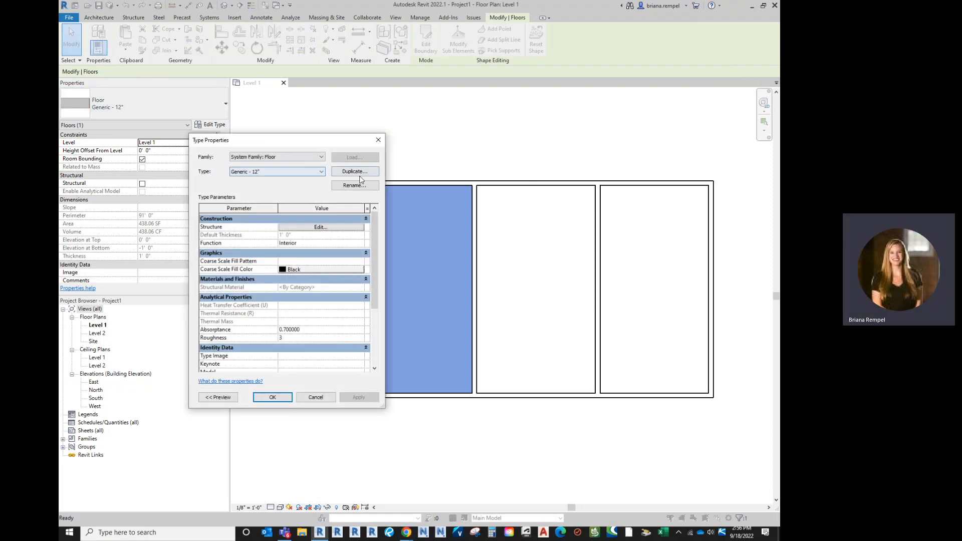
left_click(362, 172)
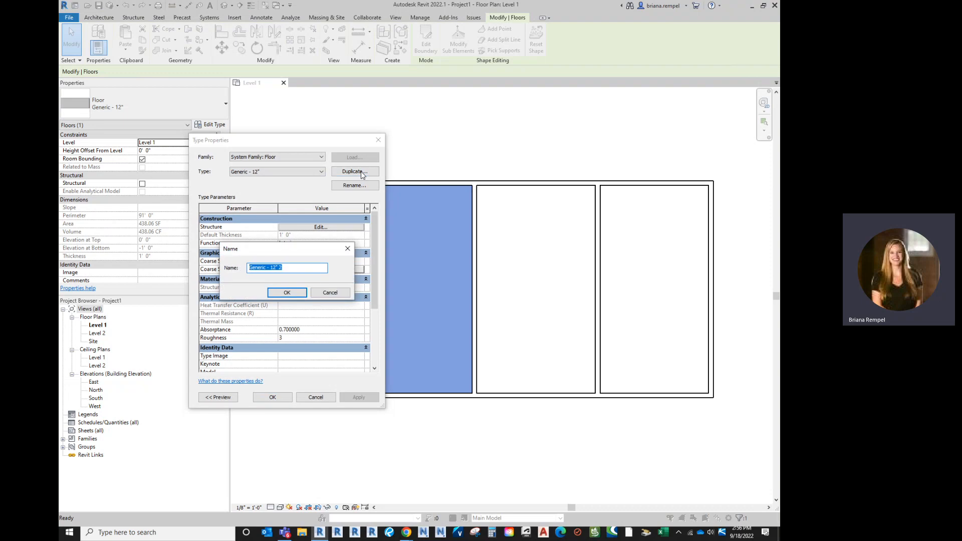
key("Right")
key("BackSpace")
key("BackSpace")
key("BackSpace")
key("BackSpace")
key("BackSpace")
key("BackSpace")
type("Custom Wood F")
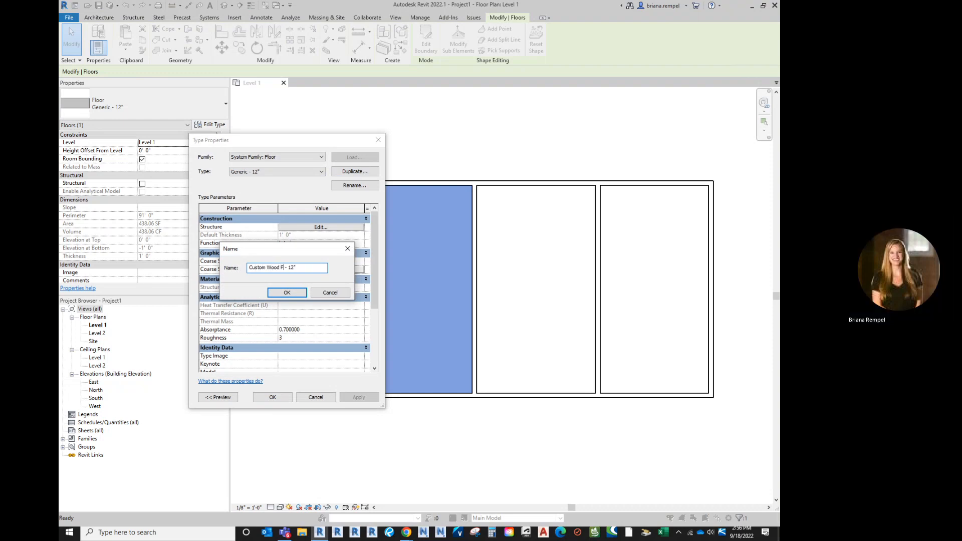
type("loor")
key("Return")
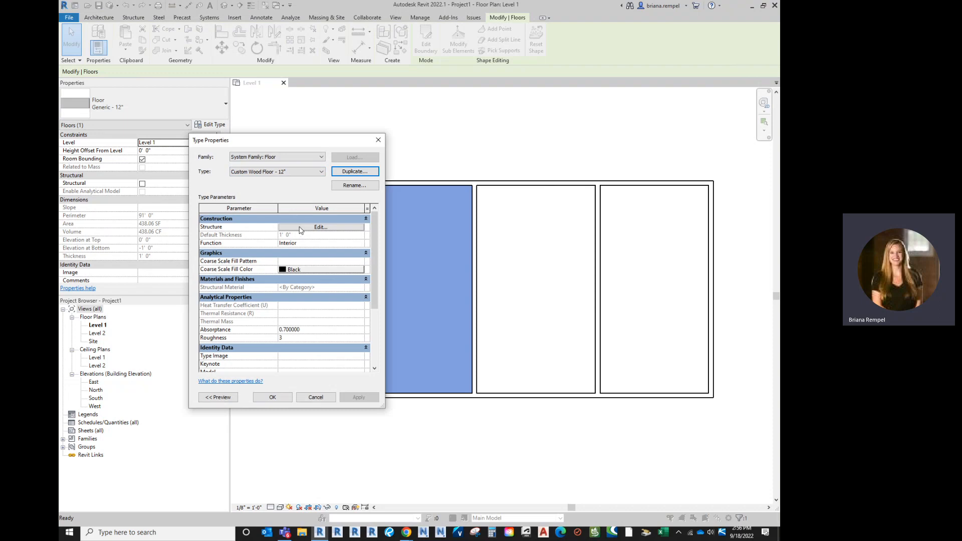
Open the new floor type's layer structure for editing and show its preview in the Section: Modify type attributes view.
left_click(320, 227)
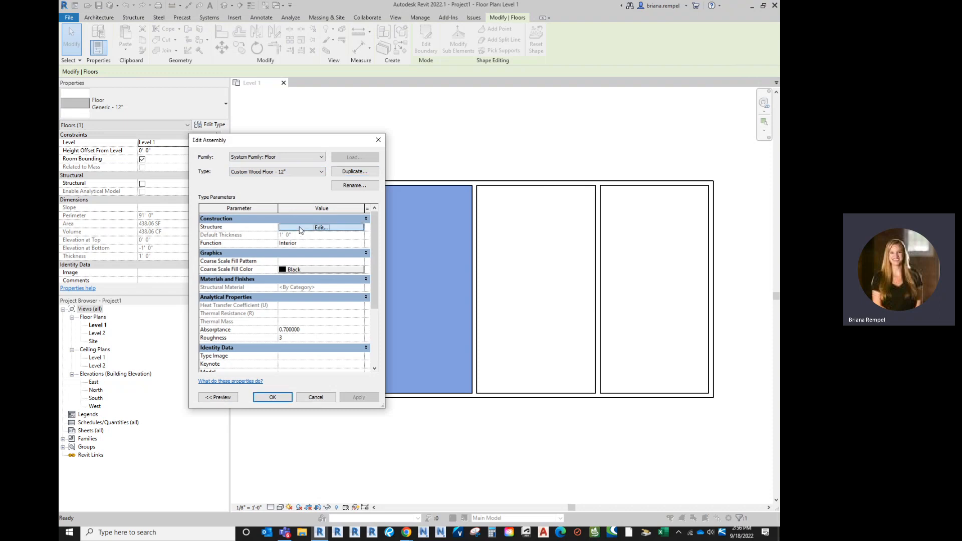
left_click(228, 398)
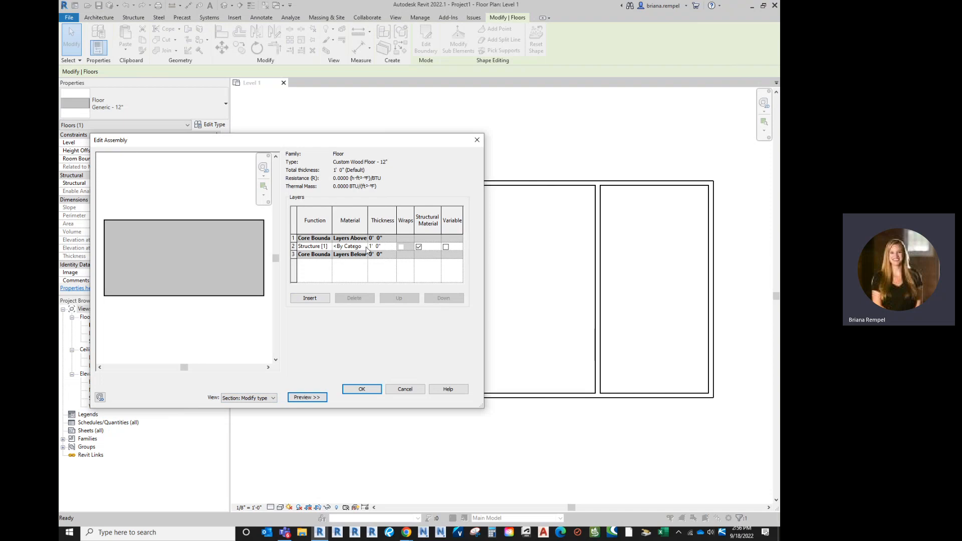
left_click(271, 398)
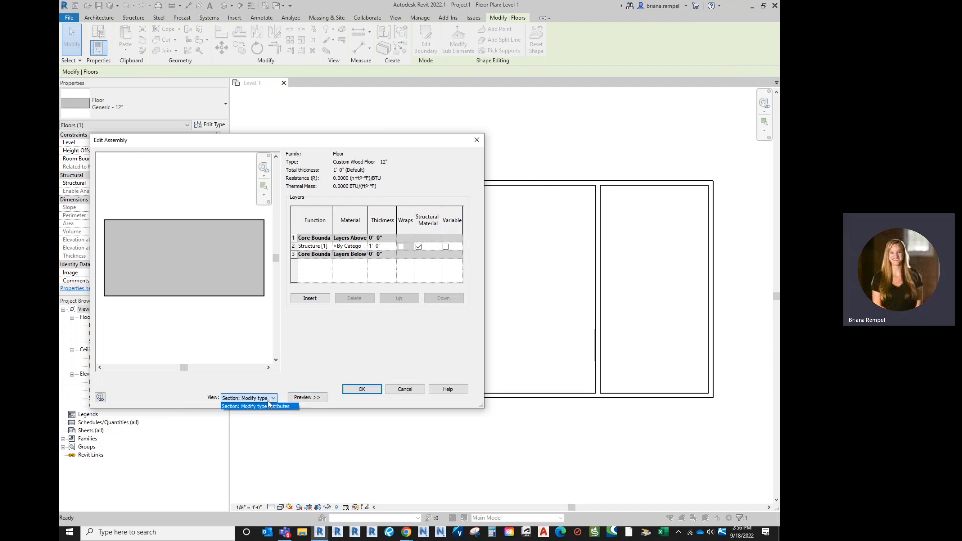
left_click(269, 405)
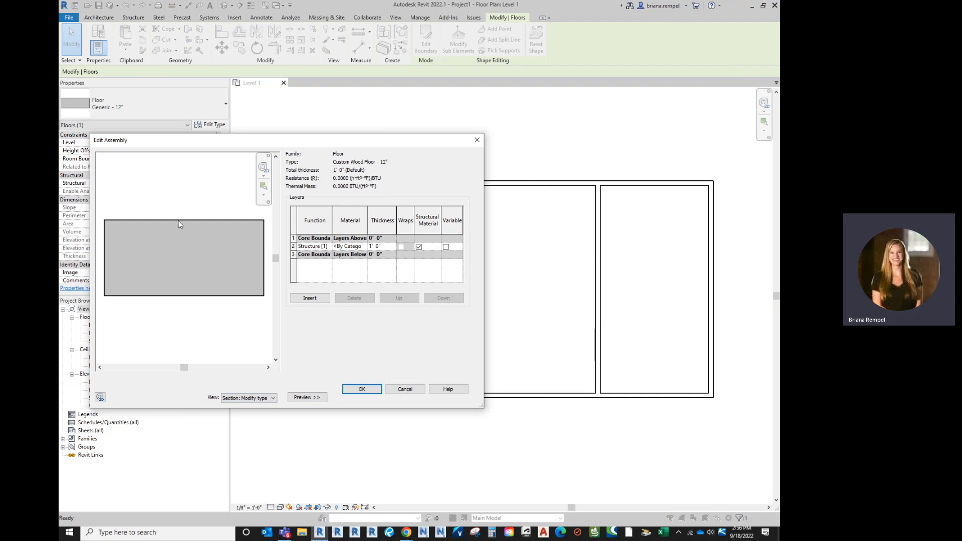
Insert a 1" layer above the existing structure layer and set the existing layer's thickness to 11".
left_click(294, 246)
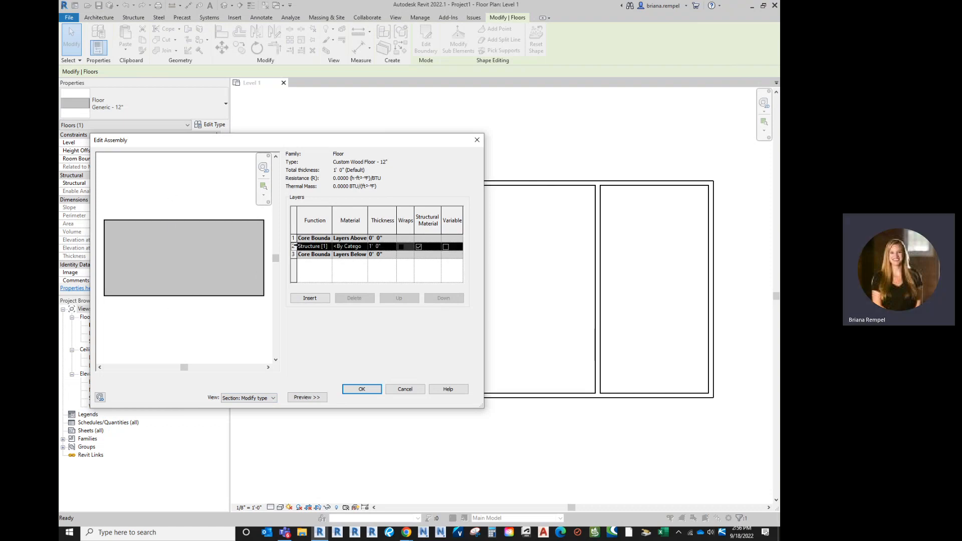
left_click(310, 298)
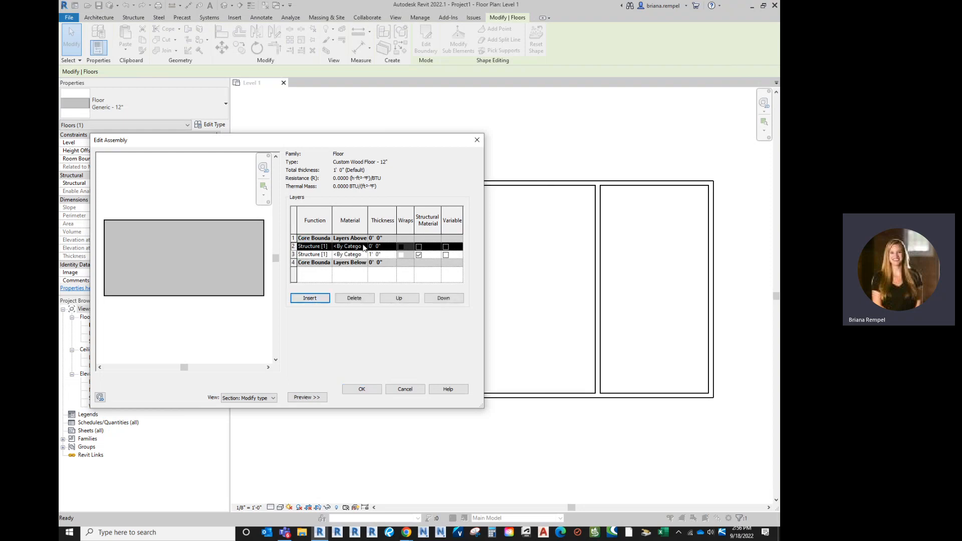
type("1")
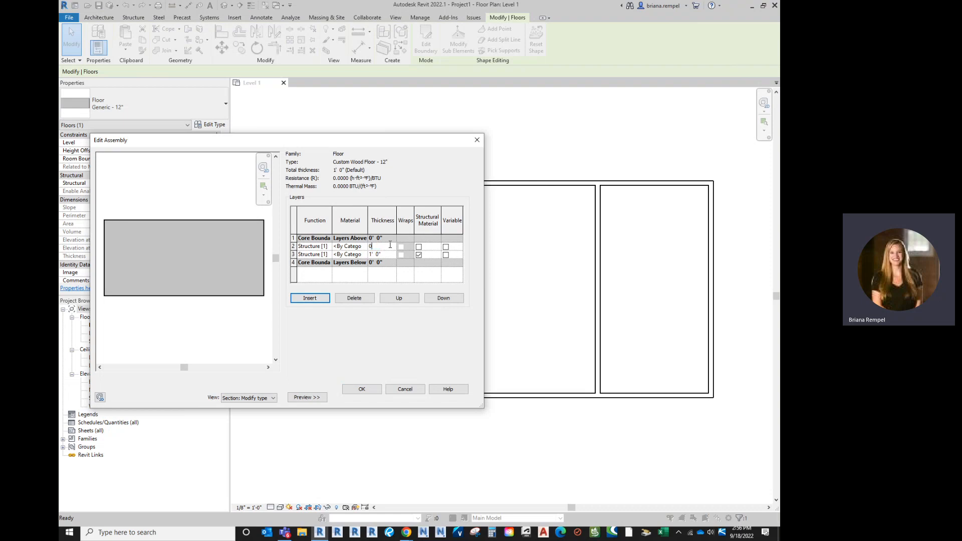
left_click(392, 255)
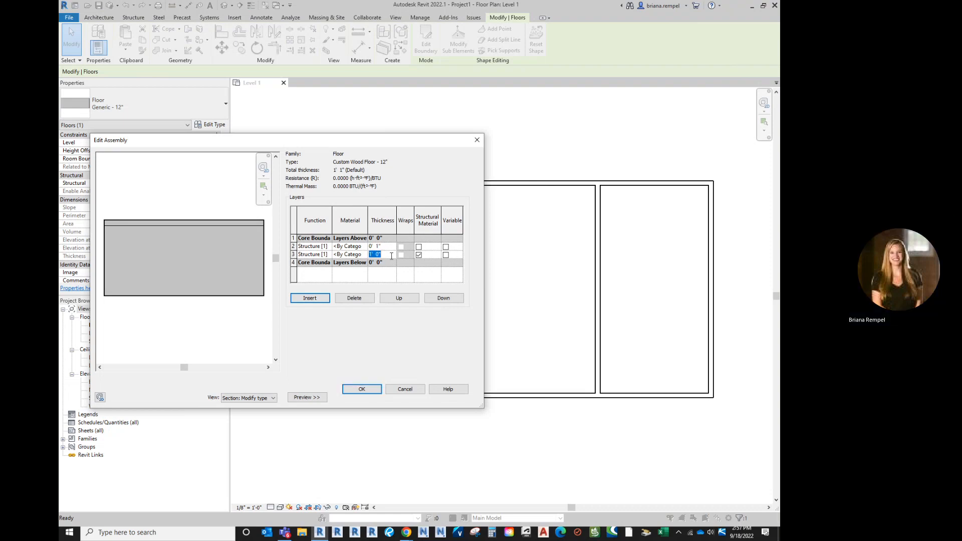
type("11\"")
key("Tab")
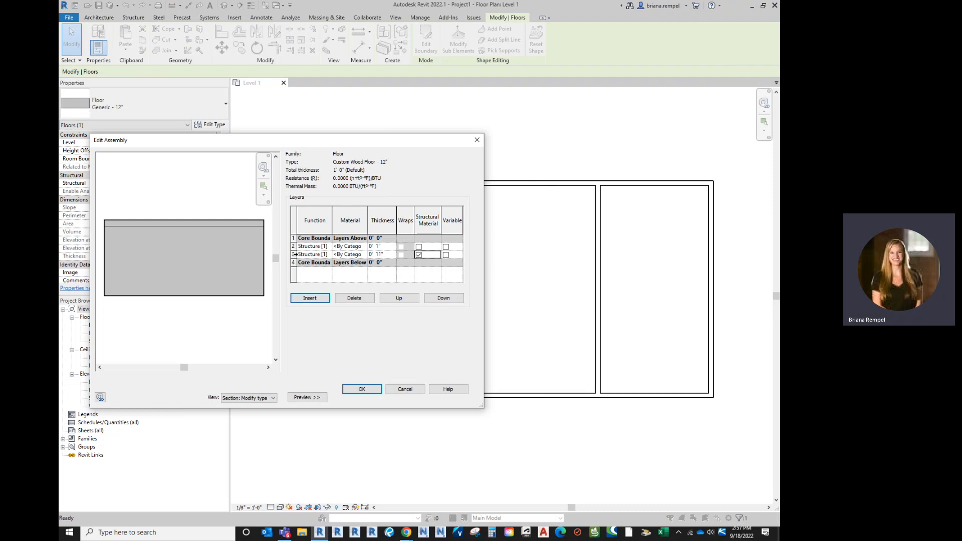
left_click(383, 255)
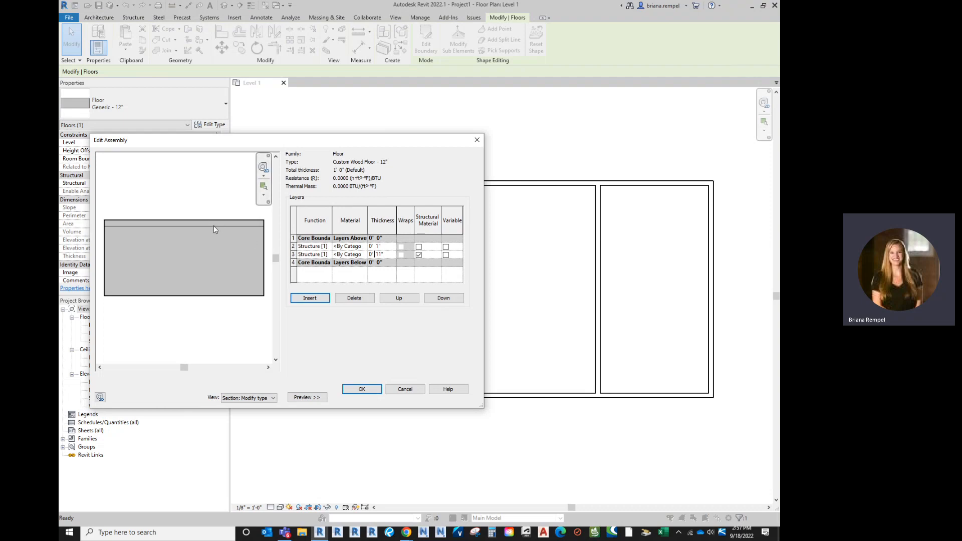
left_click(294, 246)
left_click(294, 255)
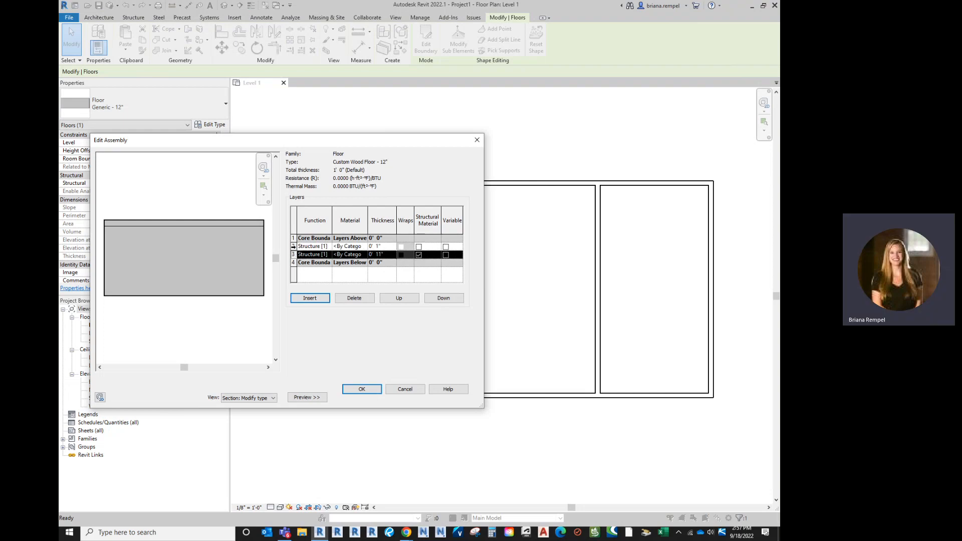
left_click(295, 246)
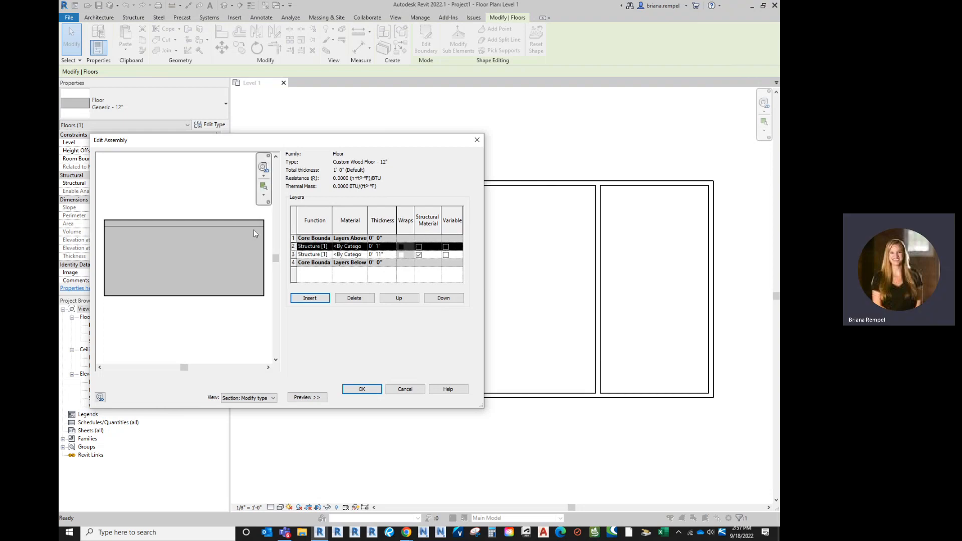
left_click(295, 255)
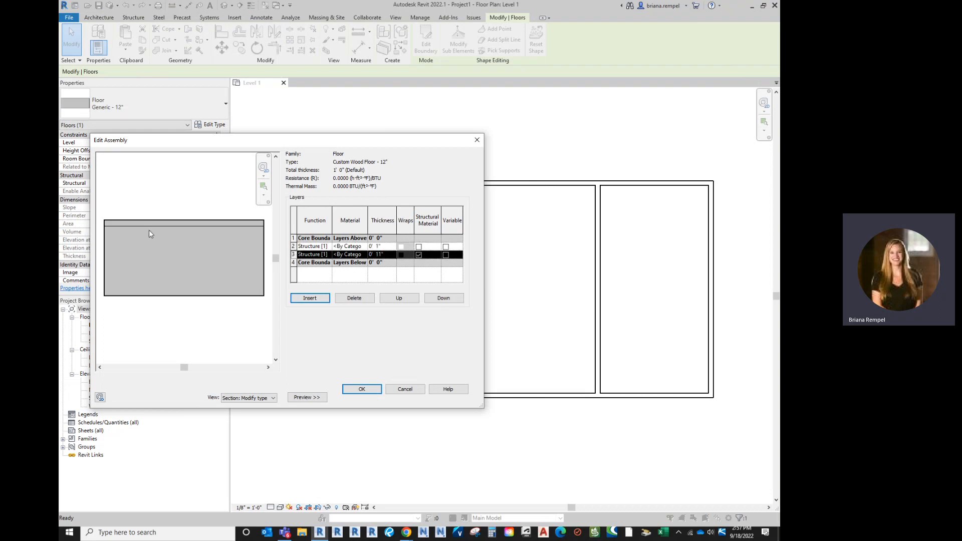
left_click(297, 247)
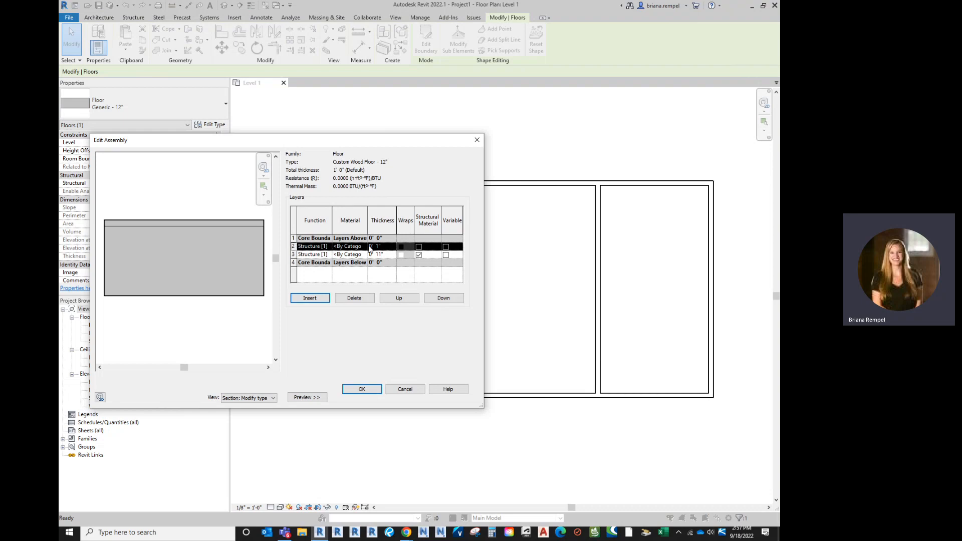
Open the material selection for the 1" layer, search for "wood" and show Oak Flooring's appearance settings.
left_click(368, 248)
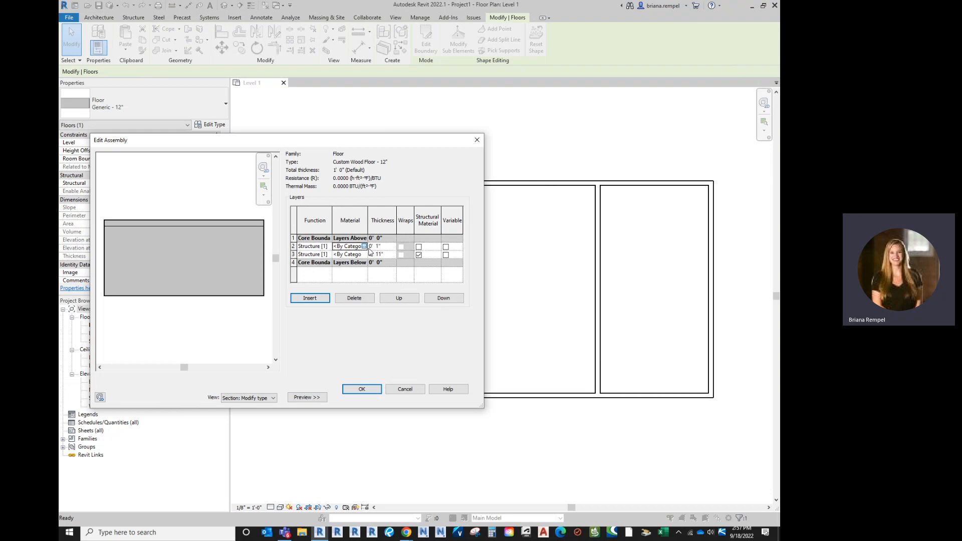
left_click(364, 247)
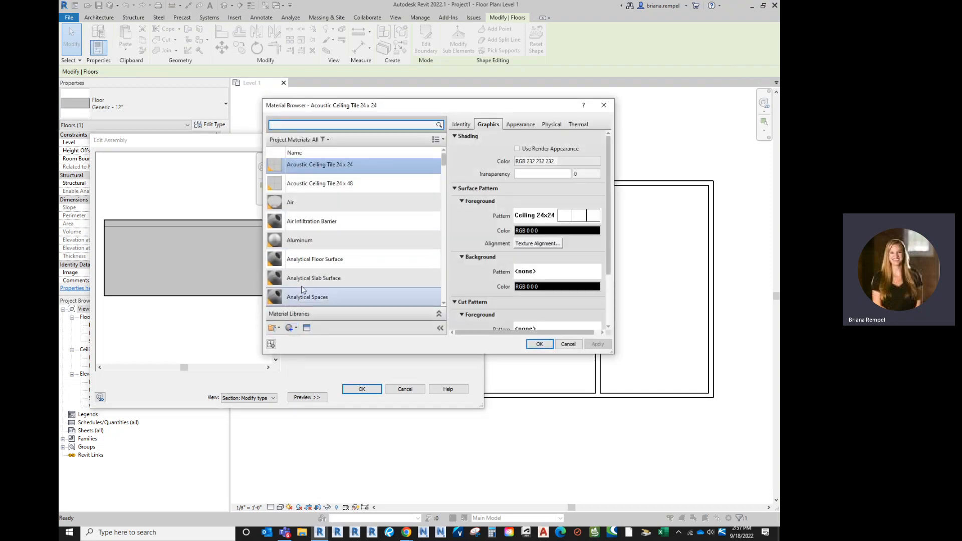
left_click(296, 328)
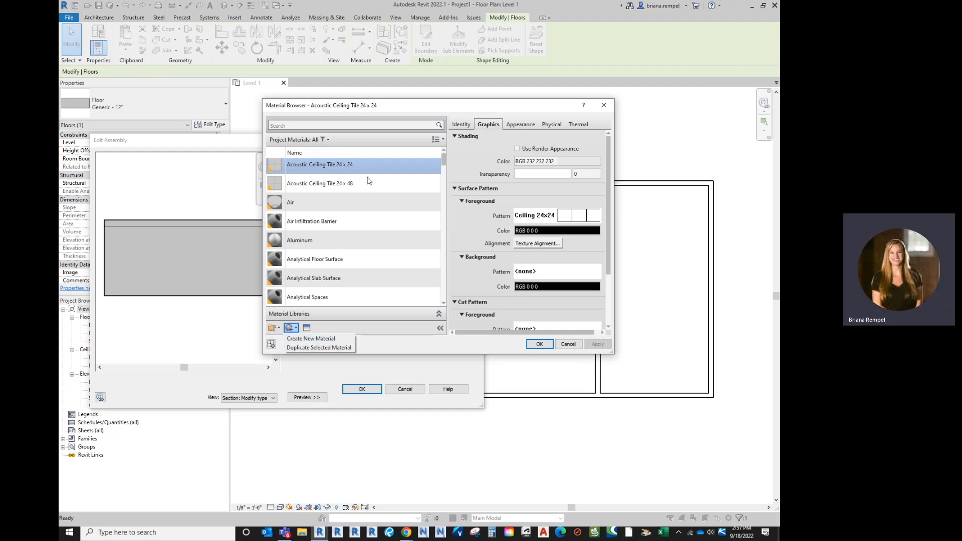
left_click(364, 126)
type("wood")
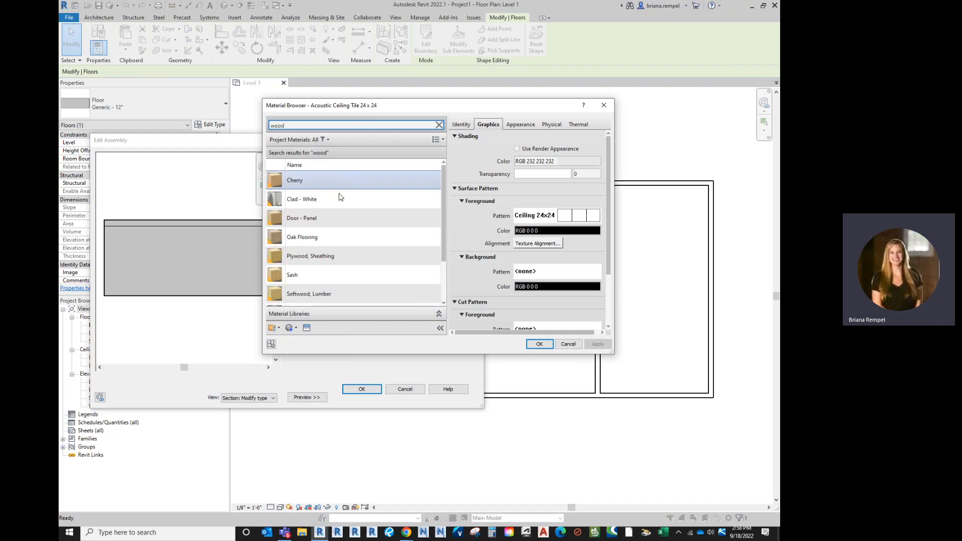
left_click(335, 238)
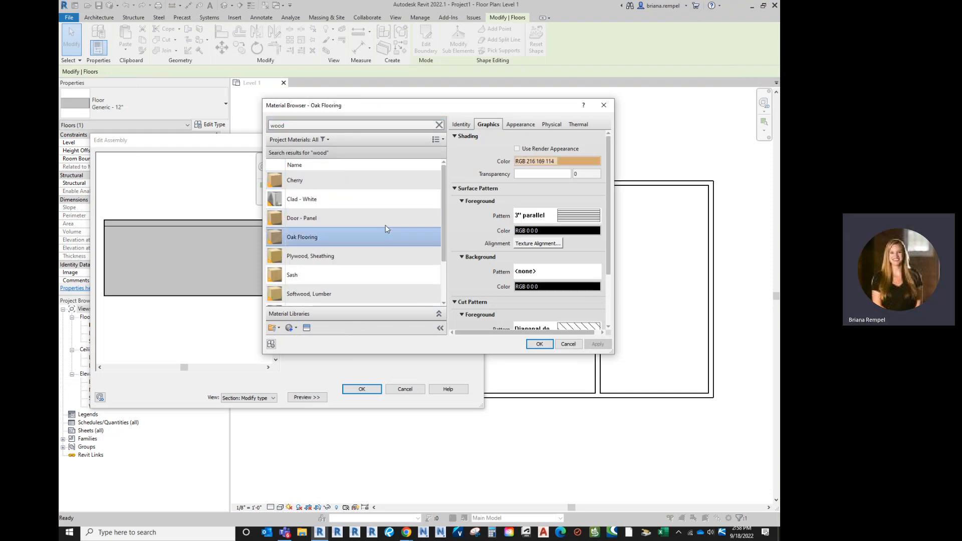
left_click(520, 125)
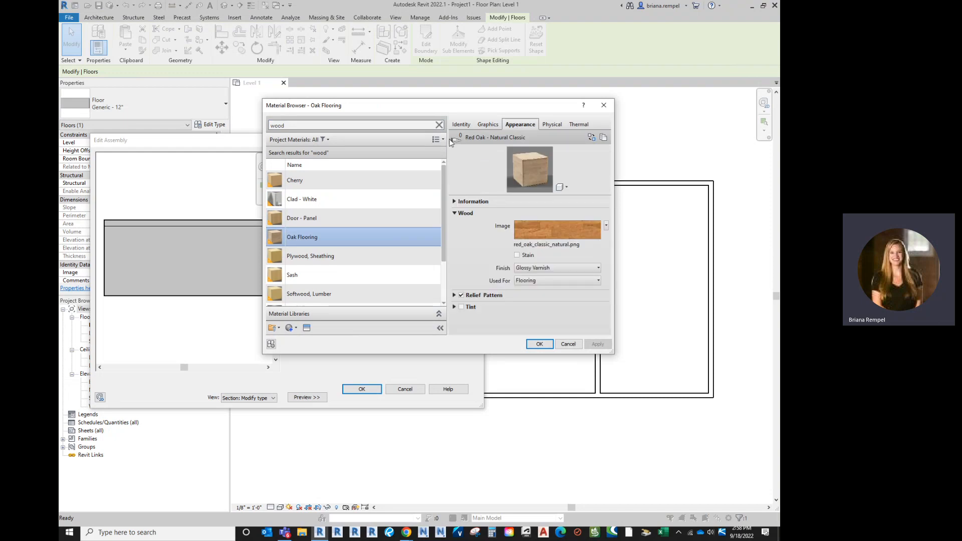
Replace Oak Flooring's appearance asset with 1.5in Square - Brown from the Appearance Library.
scroll(306, 279, "down", 1)
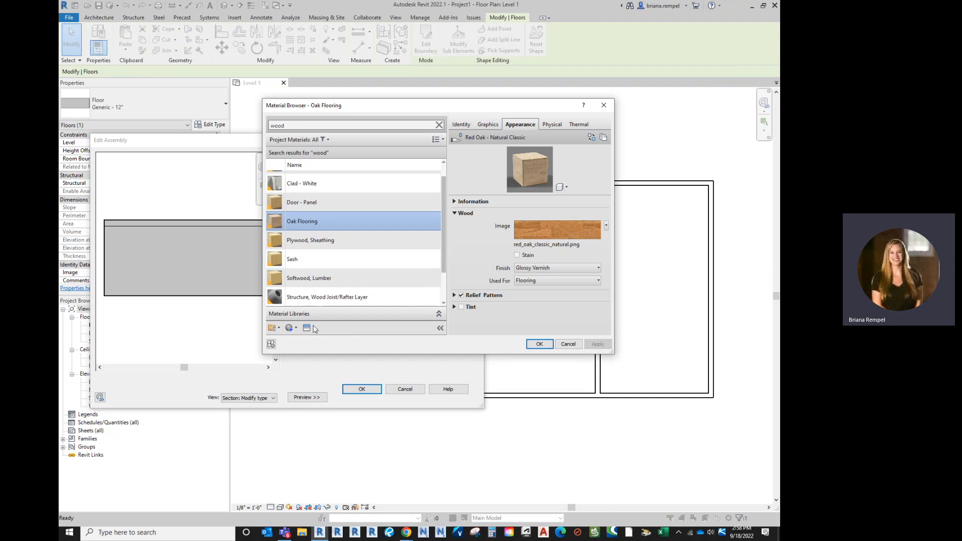
left_click(307, 329)
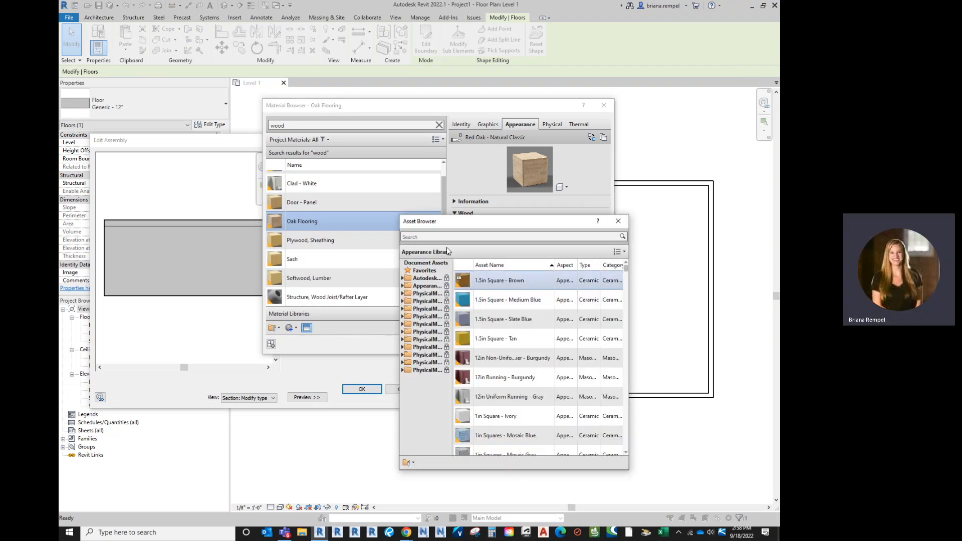
double_click(492, 284)
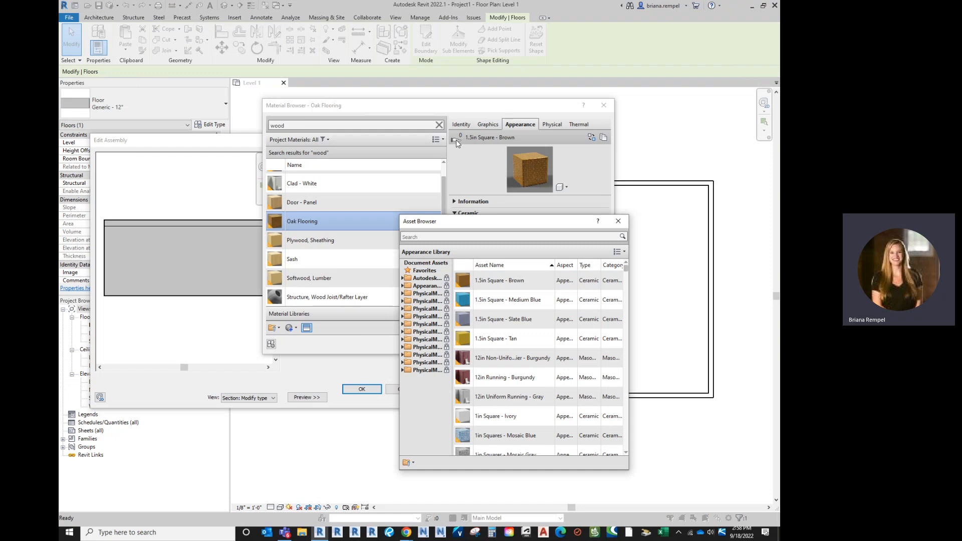
left_click(619, 222)
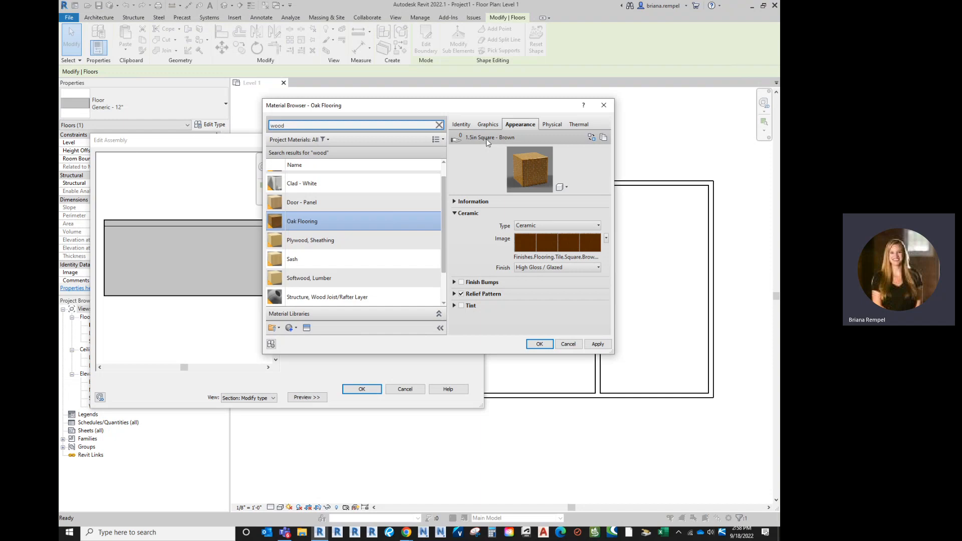
Create a new material and rename it Wood_Custom Flooring.
left_click(290, 328)
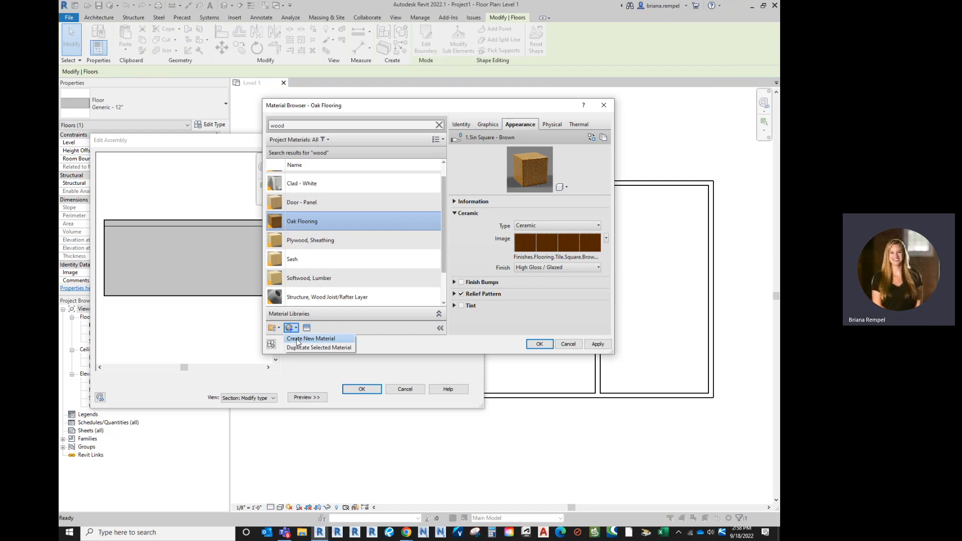
left_click(296, 339)
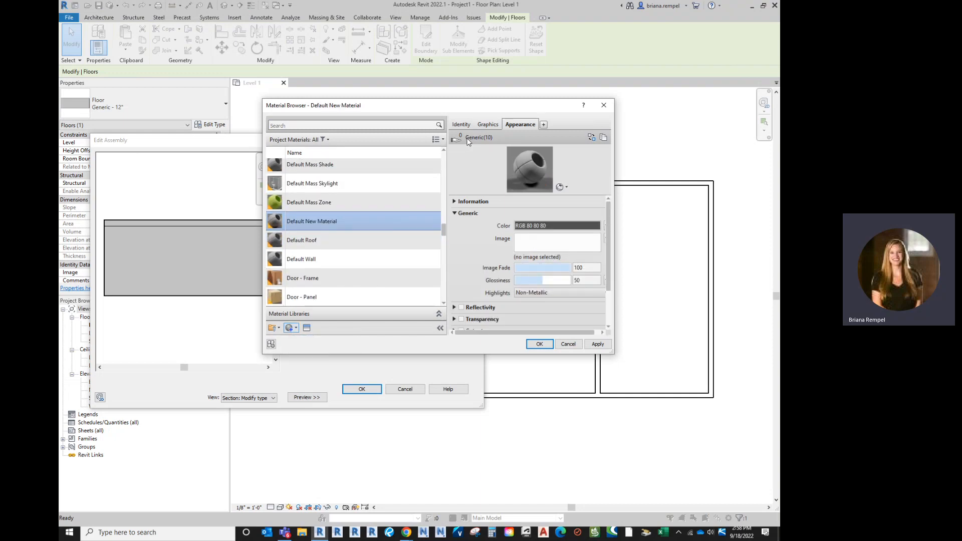
right_click(320, 221)
left_click(341, 247)
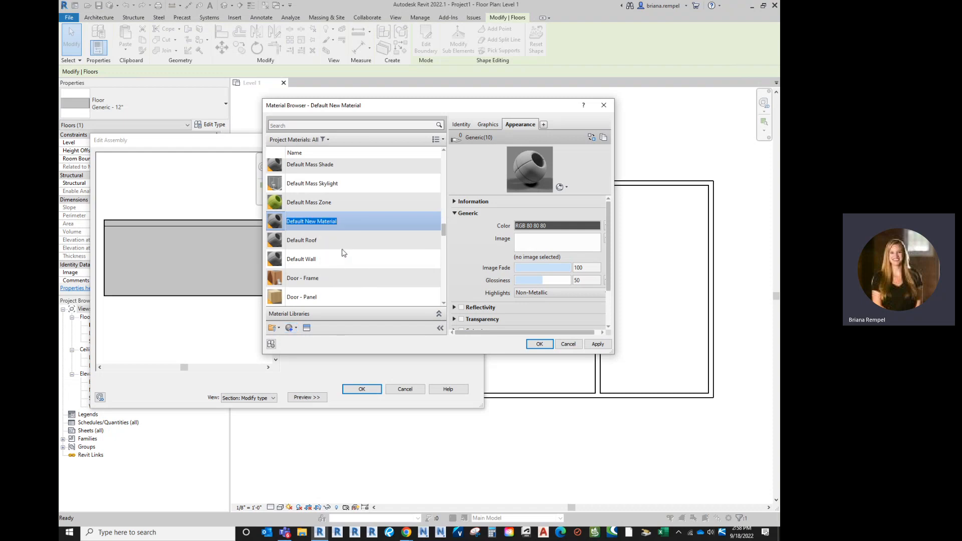
type("Wood_C")
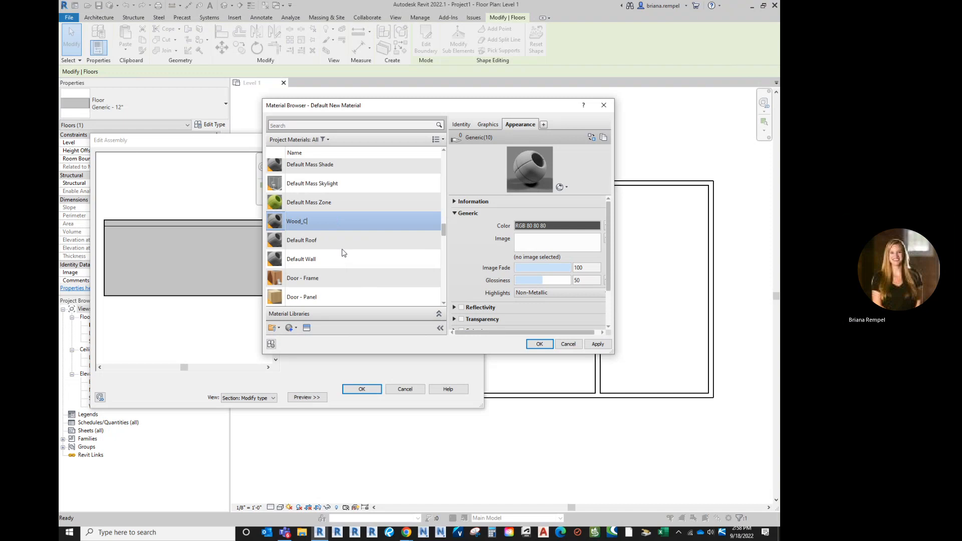
type("ustom Flooring")
key("Return")
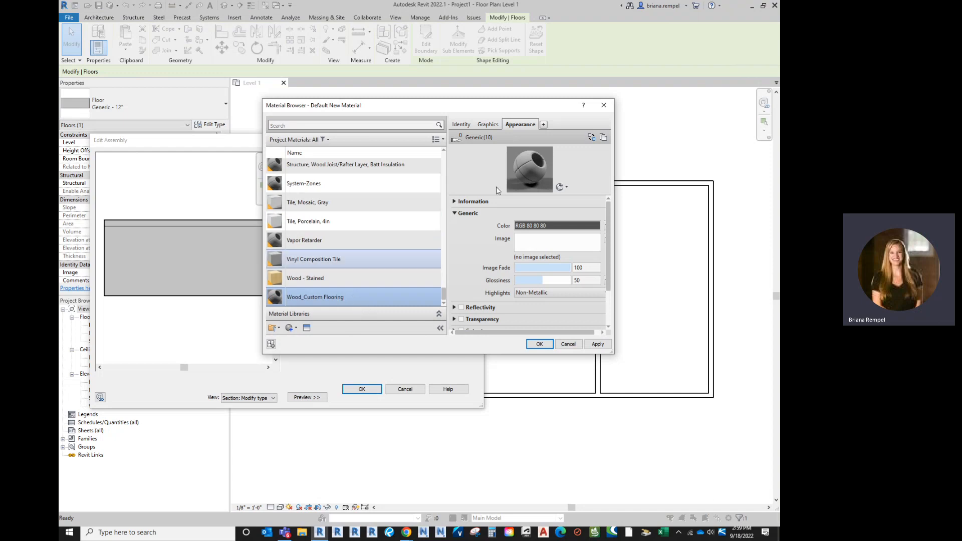
Load seamless-wood-floor-texture-thumb27.jpg from the Desktop as the appearance image of Wood_Custom Flooring.
left_click(542, 246)
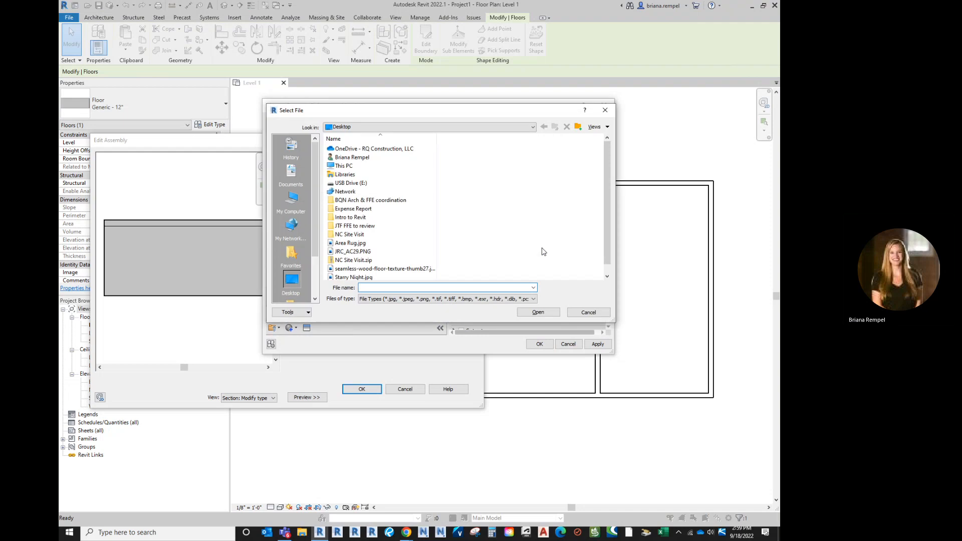
left_click(365, 261)
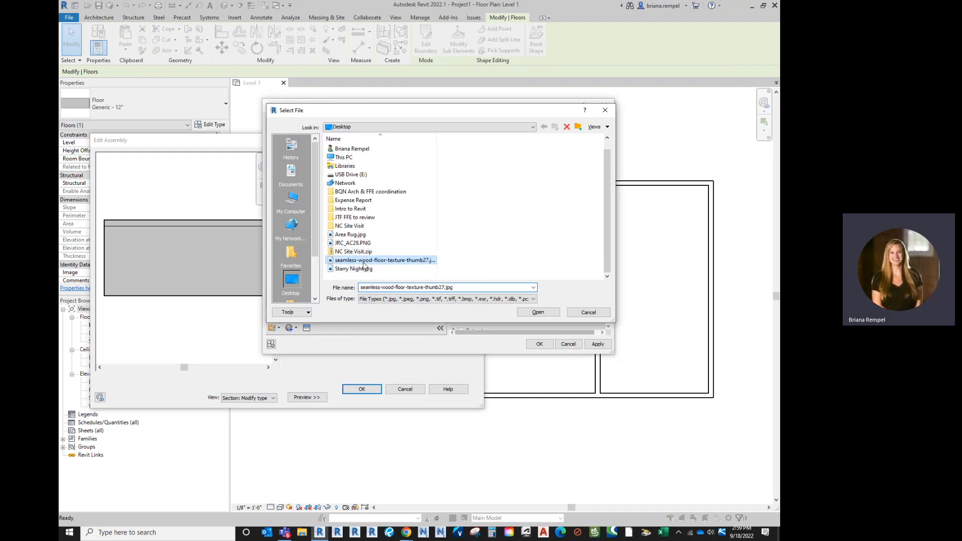
left_click(540, 313)
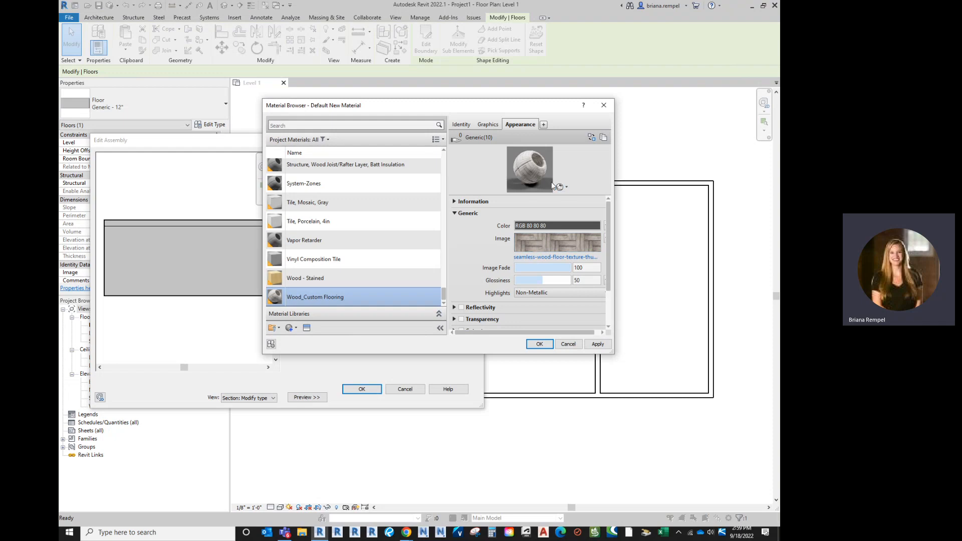
Try the Plane scene for the Wood_Custom Flooring preview and switch the preview to the Cube scene.
left_click(567, 188)
mouse_move(568, 205)
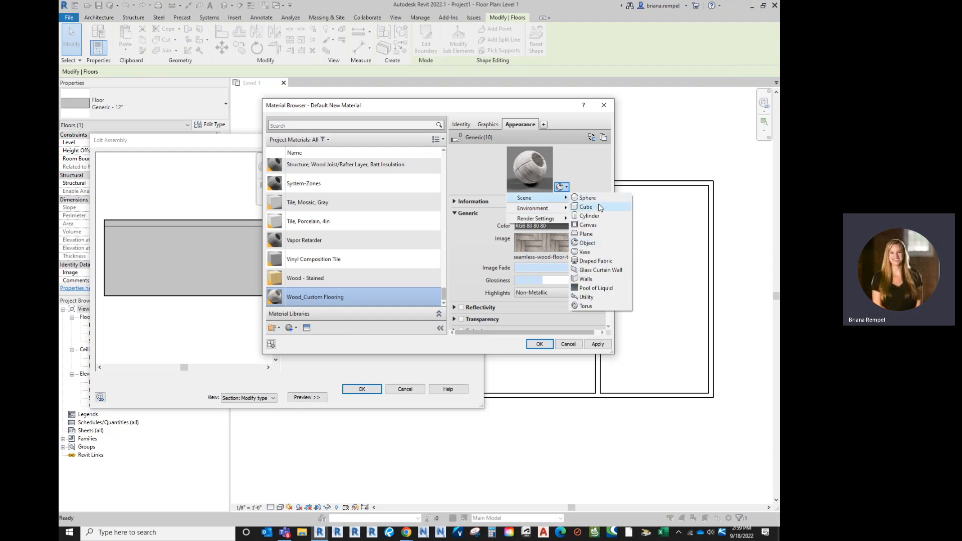
left_click(598, 235)
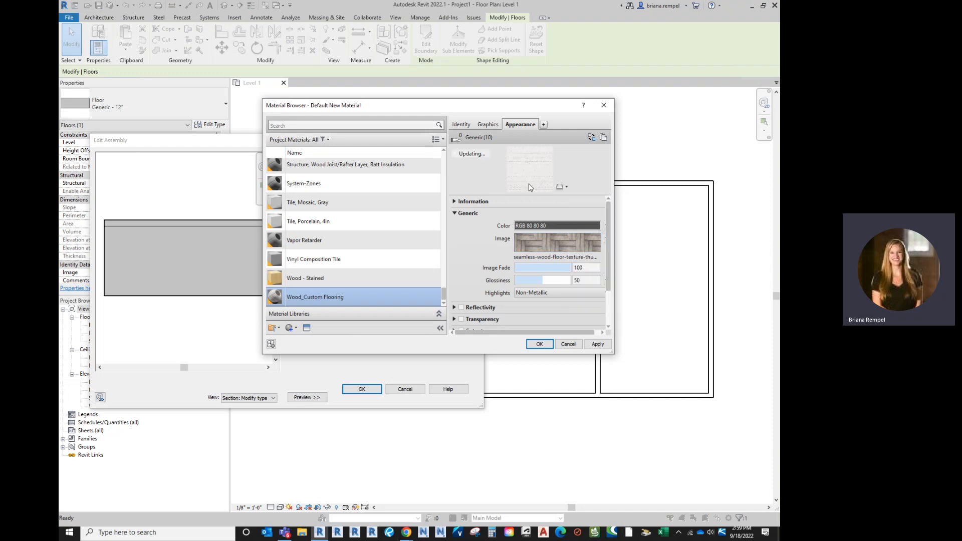
left_click(561, 187)
mouse_move(562, 207)
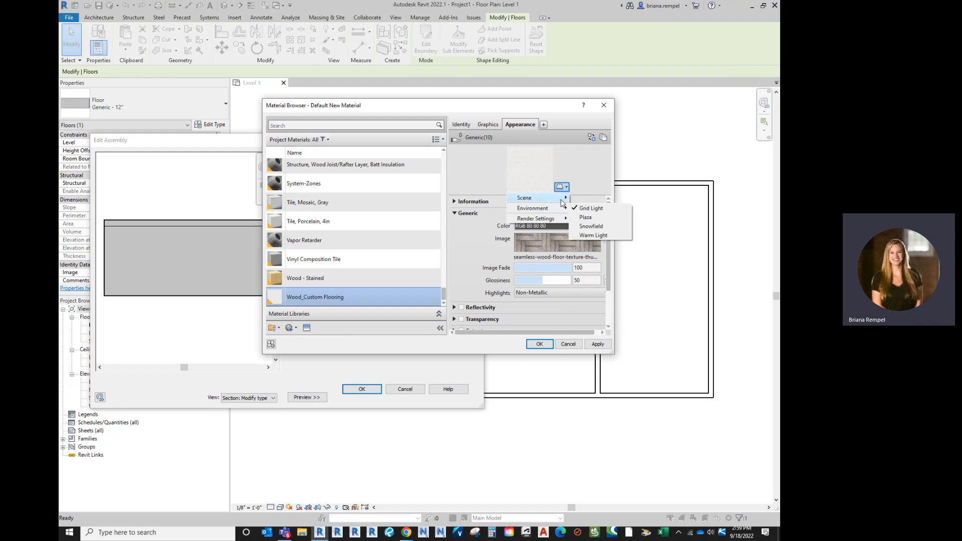
left_click(587, 207)
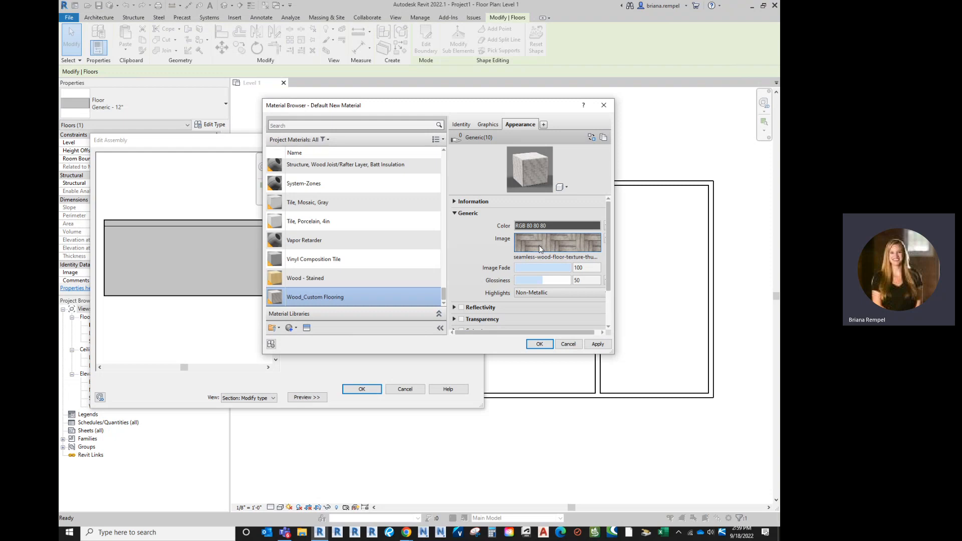
Open the floor texture image for editing, enlarge the Texture Editor and set the linked sample size to 10'-0" wide and high.
mouse_move(540, 250)
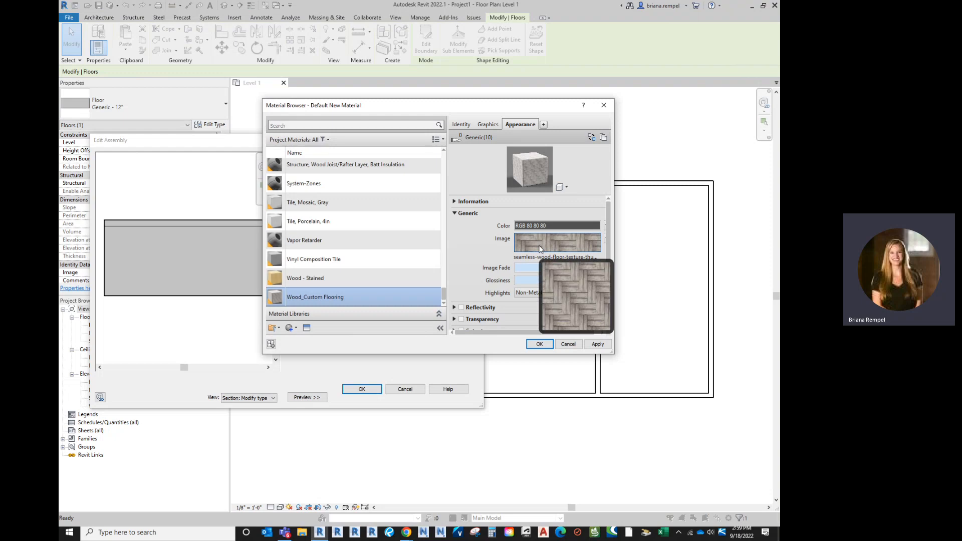
left_click(535, 244)
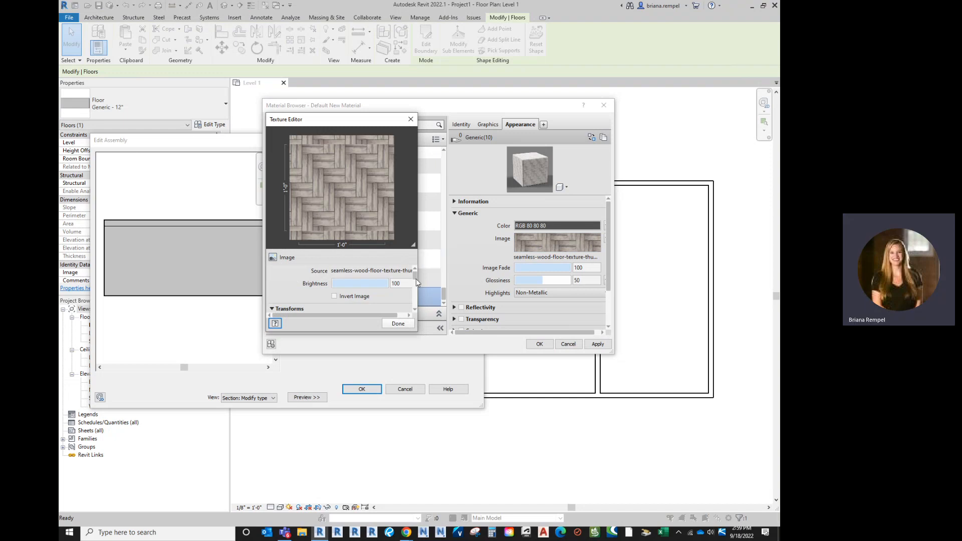
left_click_drag(419, 333, 421, 399)
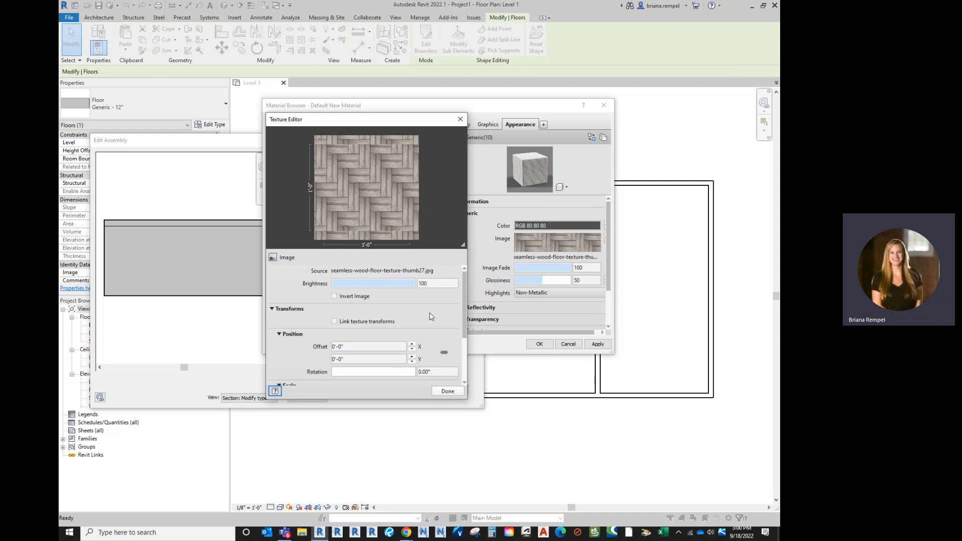
scroll(430, 331, "down", 1)
scroll(429, 328, "down", 2)
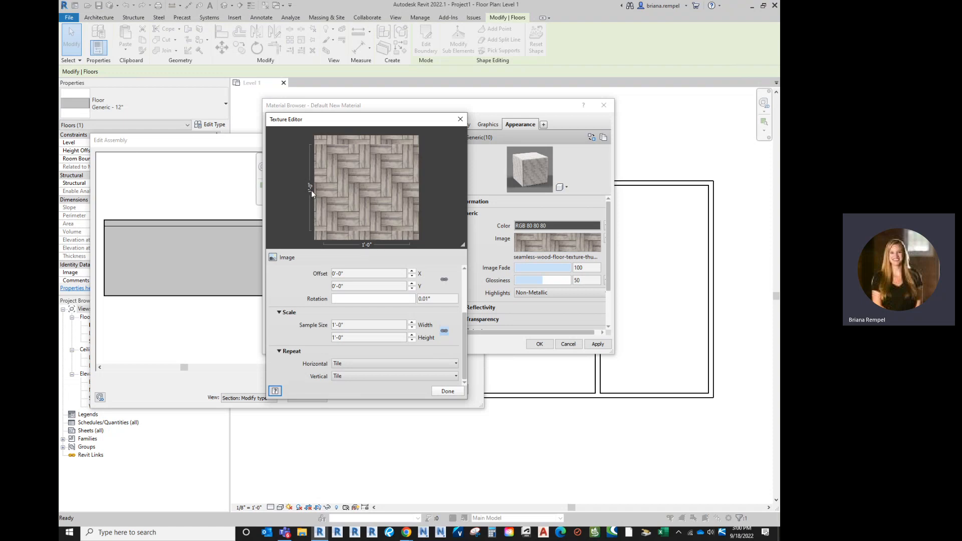
left_click(384, 324)
type("10")
key("Return")
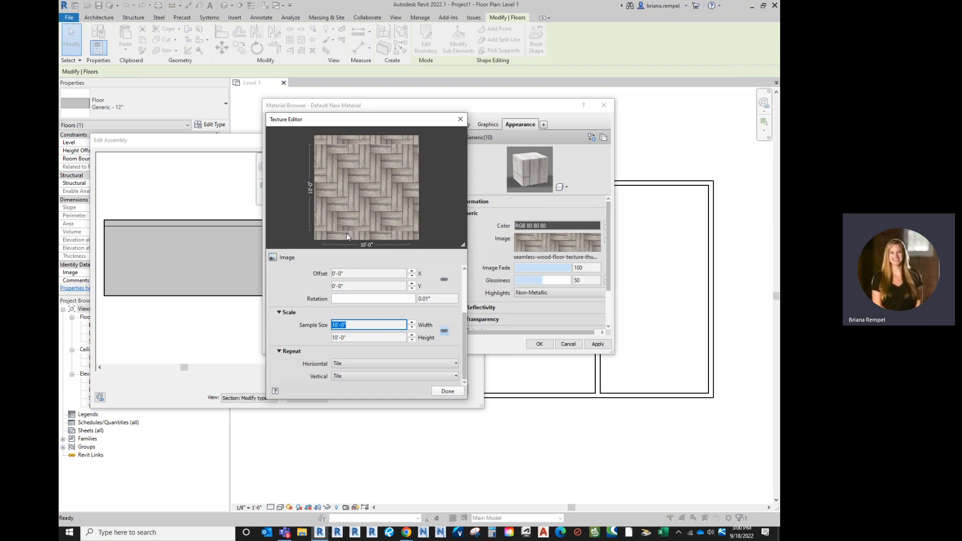
Restore the texture's sample size to 10'-0", keep its horizontal repeat at Tile and finish editing the texture.
scroll(403, 362, "up", 2)
scroll(403, 364, "down", 2)
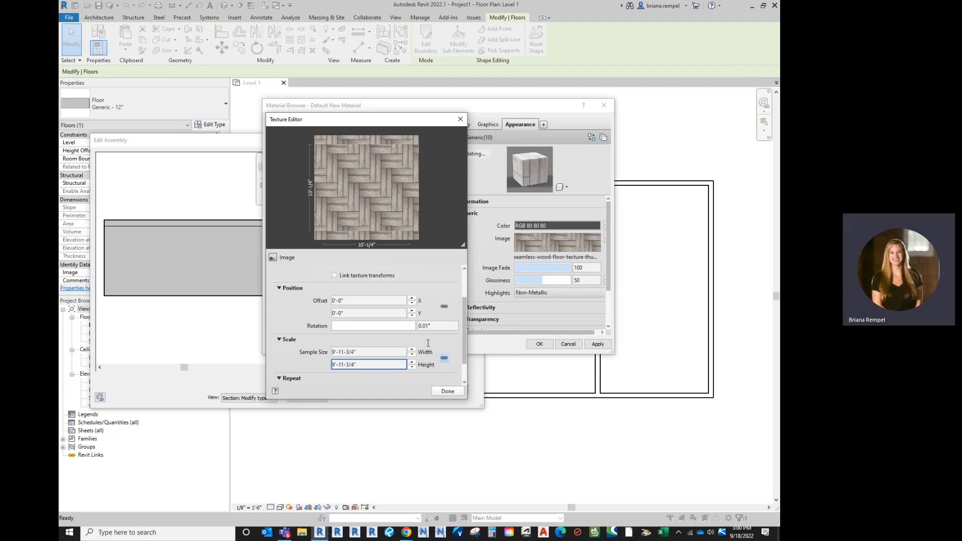
left_click(412, 362)
left_click(452, 347)
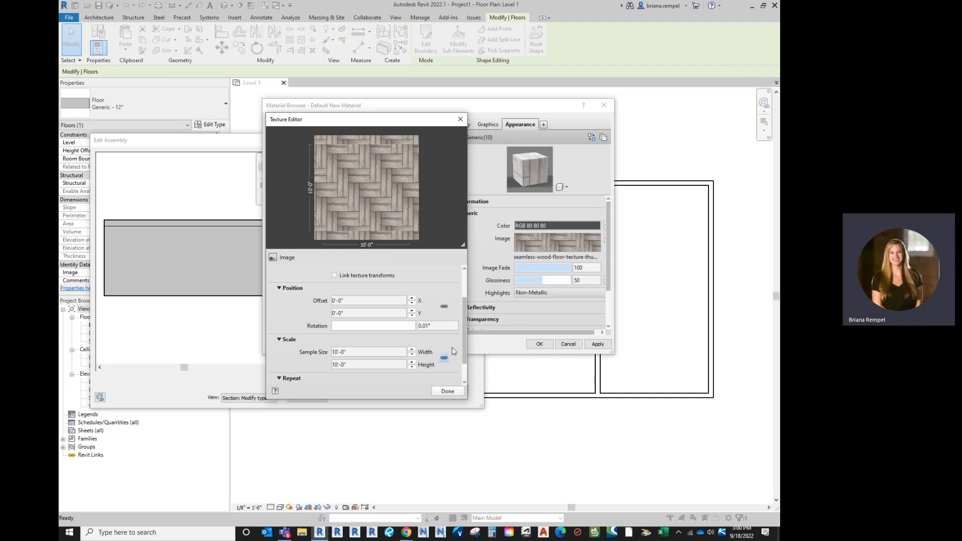
scroll(452, 347, "down", 1)
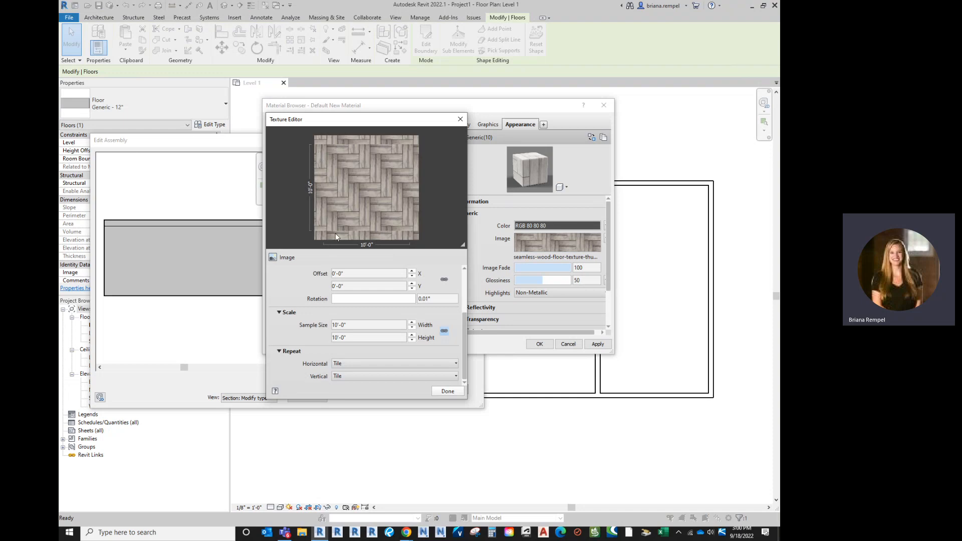
left_click(353, 364)
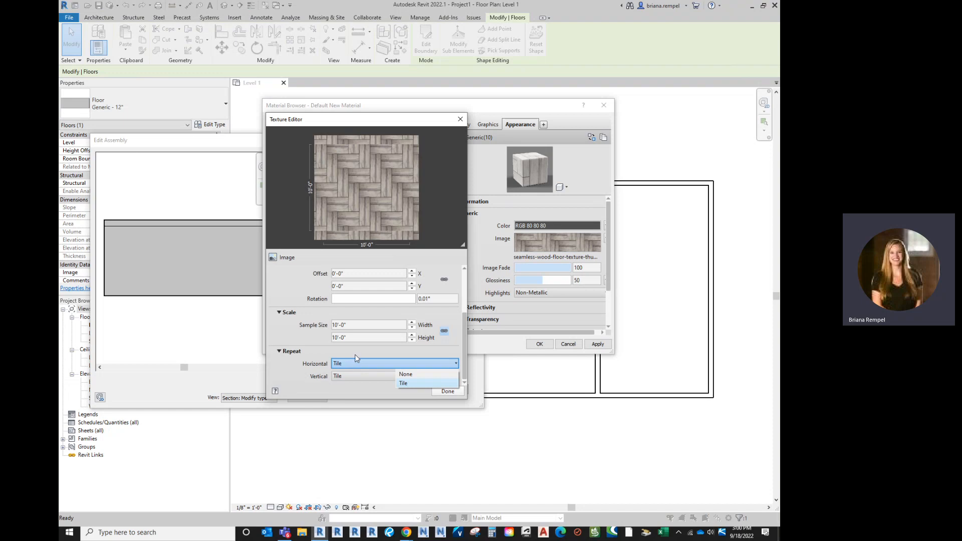
left_click(407, 365)
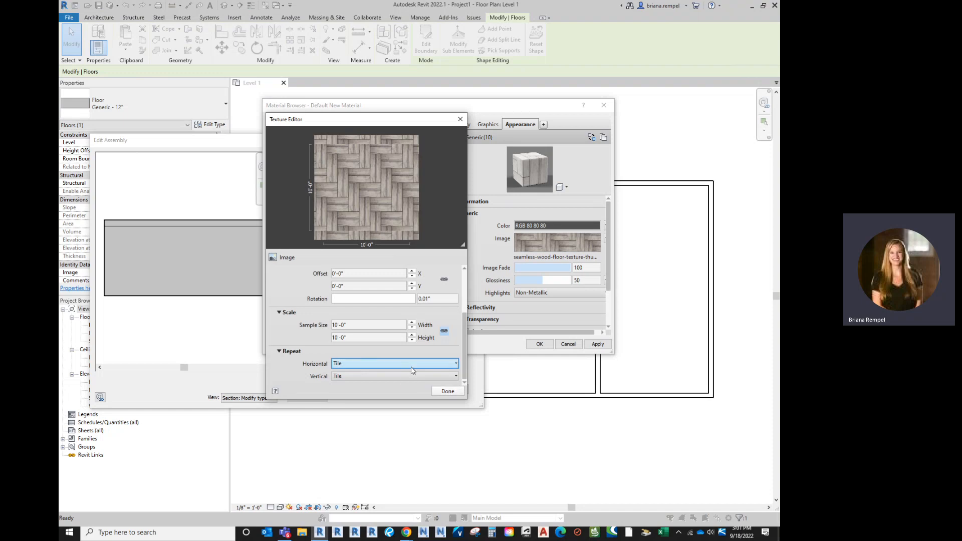
left_click(446, 391)
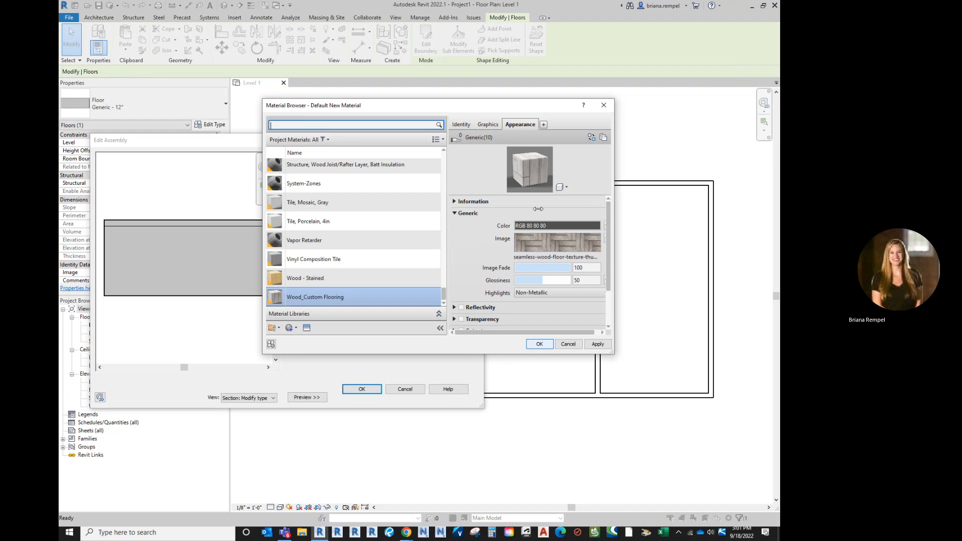
Set the foreground surface pattern of Wood_Custom Flooring to the 4" Parallel model pattern.
left_click(489, 124)
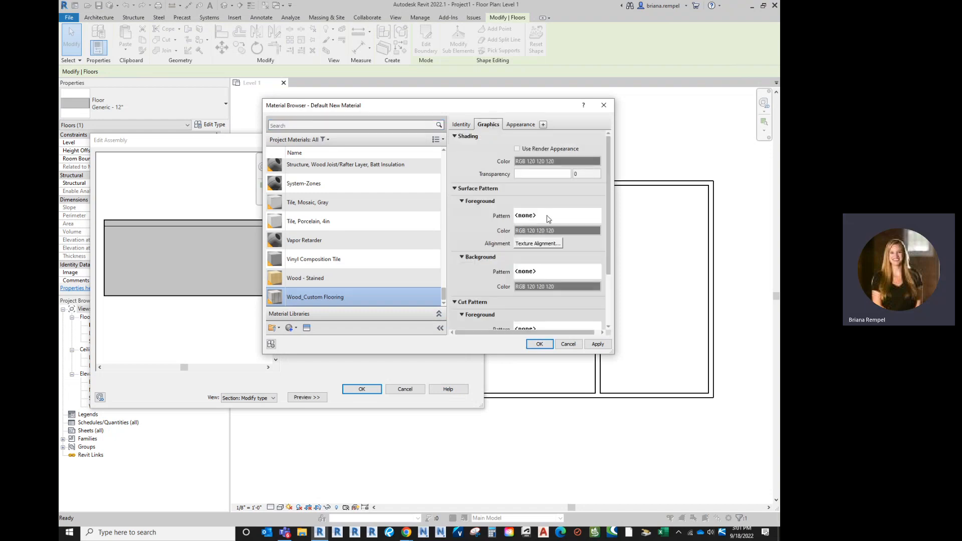
left_click(548, 217)
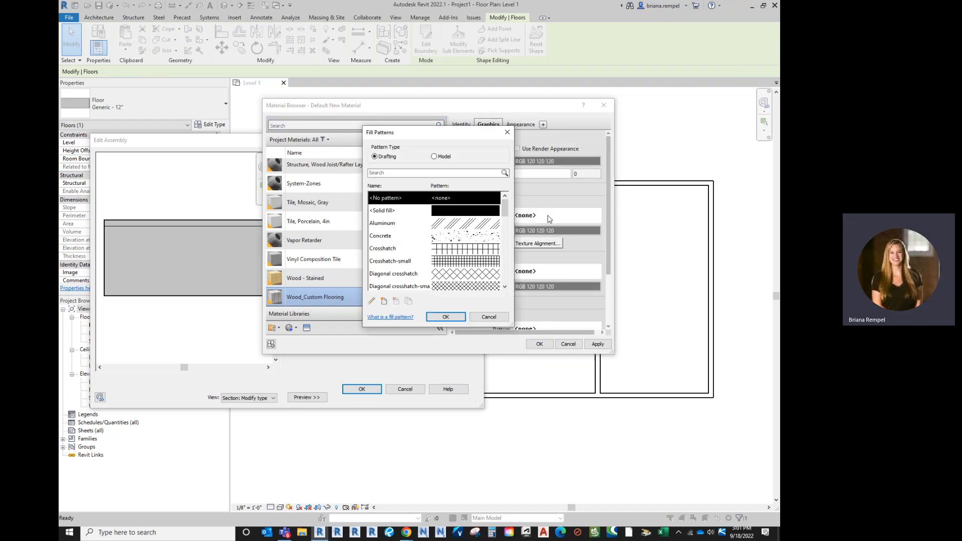
left_click(440, 157)
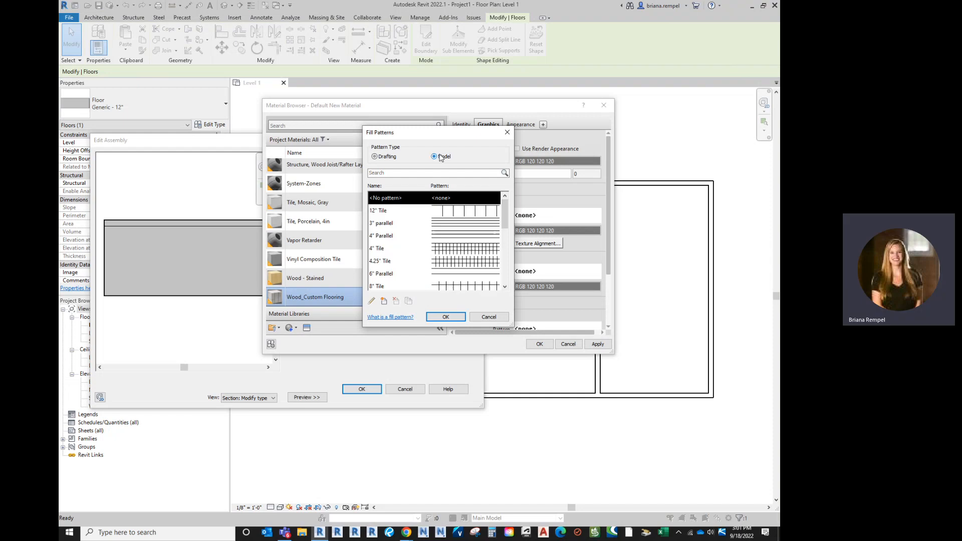
left_click(459, 236)
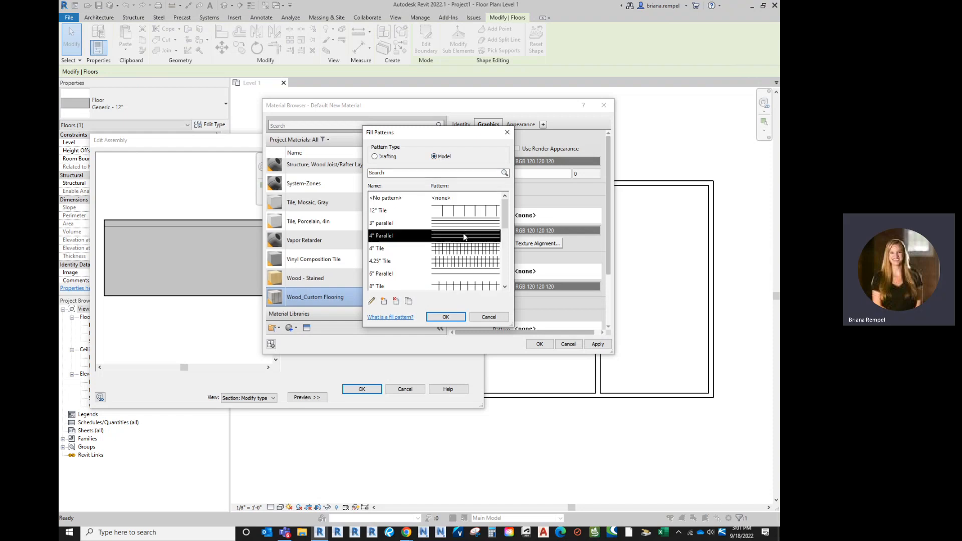
left_click(445, 316)
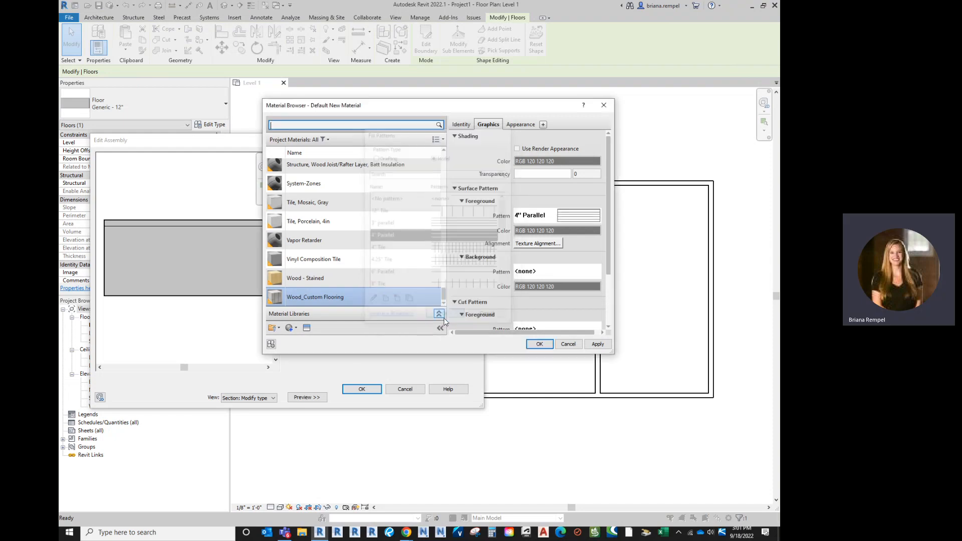
Assign Wood_Custom Flooring to the floor's 1" layer, accept the Custom Wood Floor - 12" type changes and deselect the floor.
left_click(539, 344)
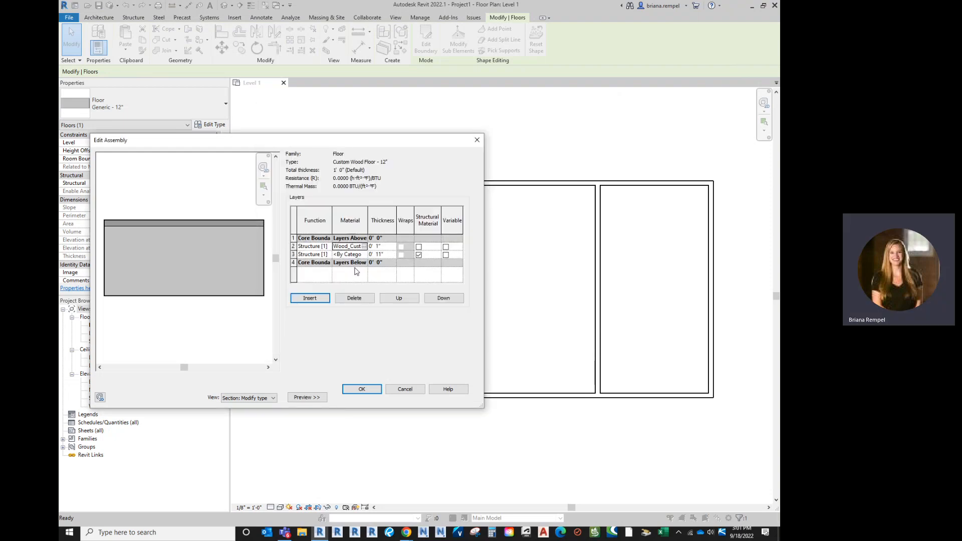
left_click(352, 389)
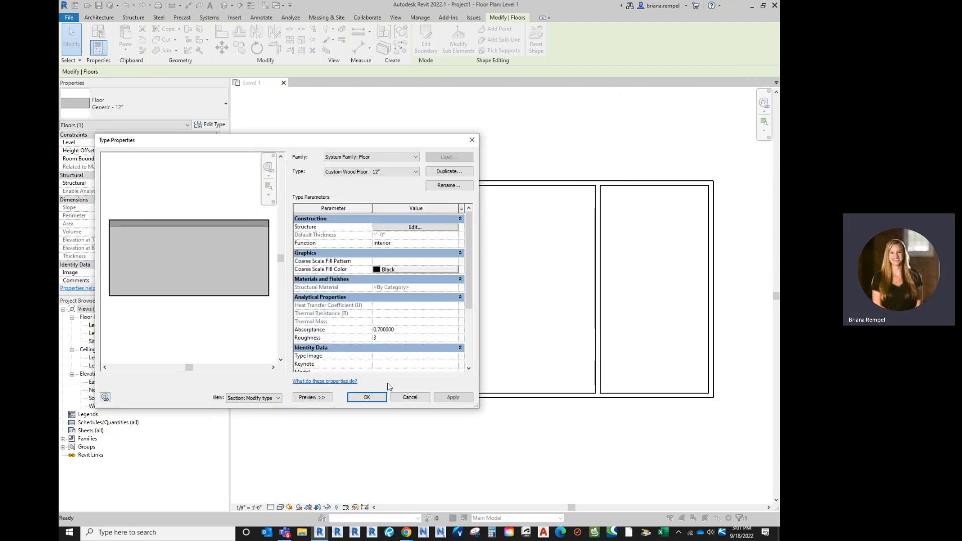
left_click(365, 401)
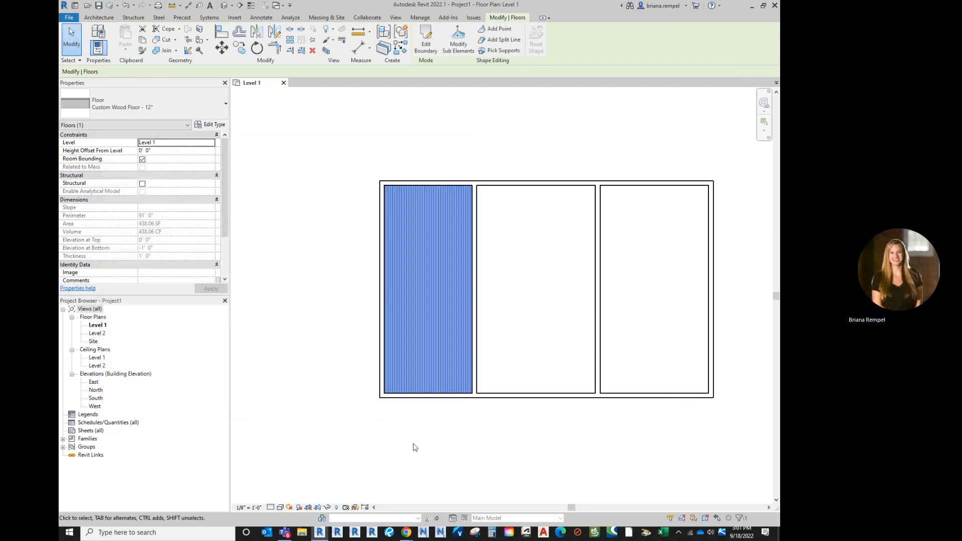
left_click(415, 444)
Set the Level 1 plan's visual style to Realistic and inspect the wood texture on the floor up close.
scroll(434, 400, "up", 2)
scroll(434, 401, "up", 2)
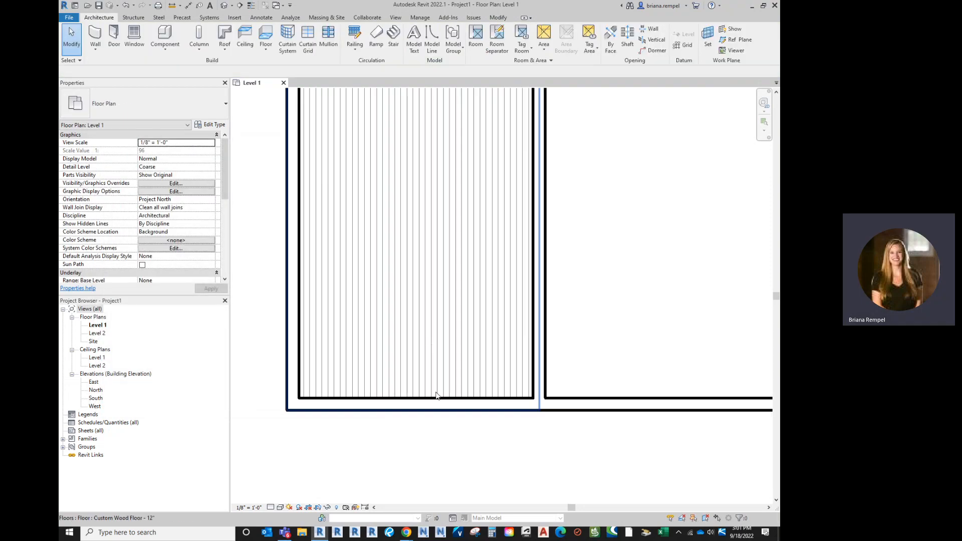
scroll(449, 362, "down", 4)
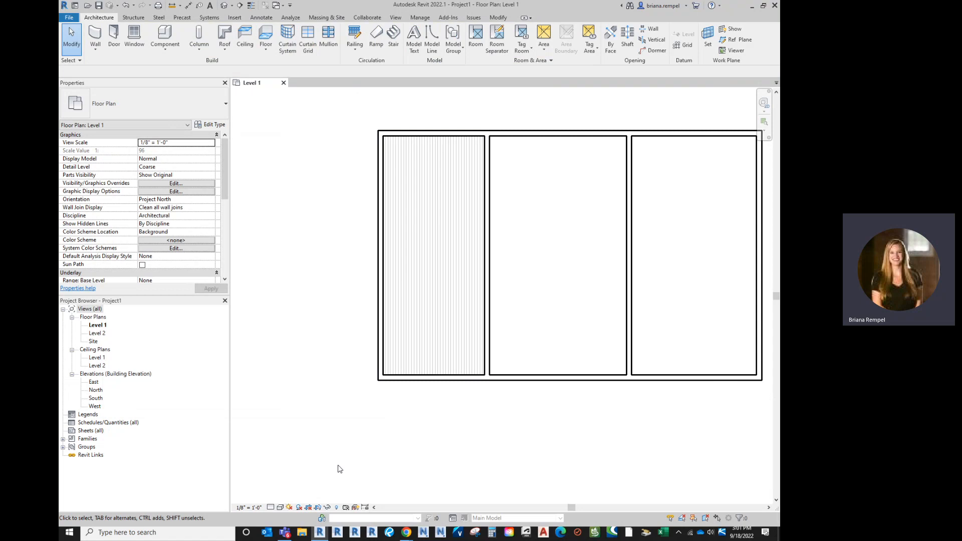
left_click(282, 508)
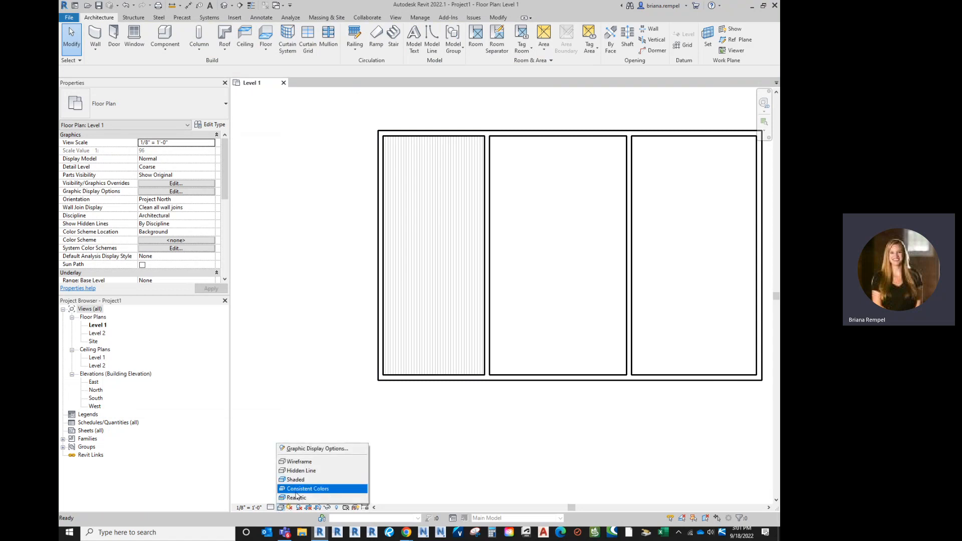
left_click(297, 499)
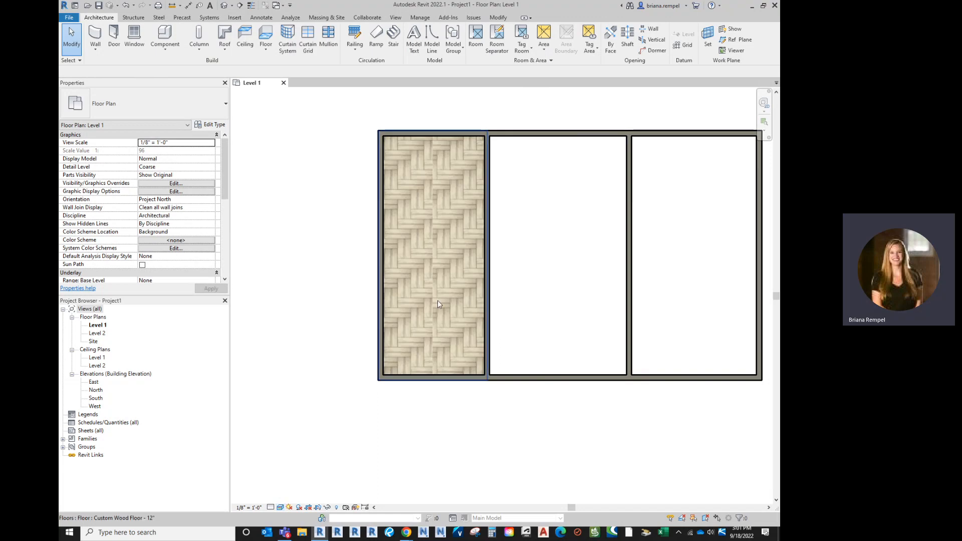
scroll(438, 301, "up", 5)
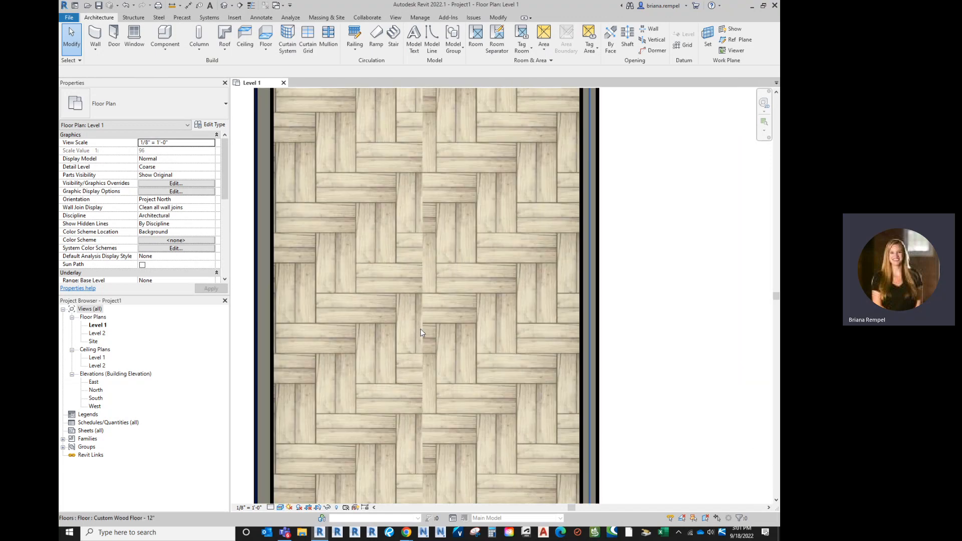
scroll(420, 329, "up", 3)
scroll(426, 333, "down", 6)
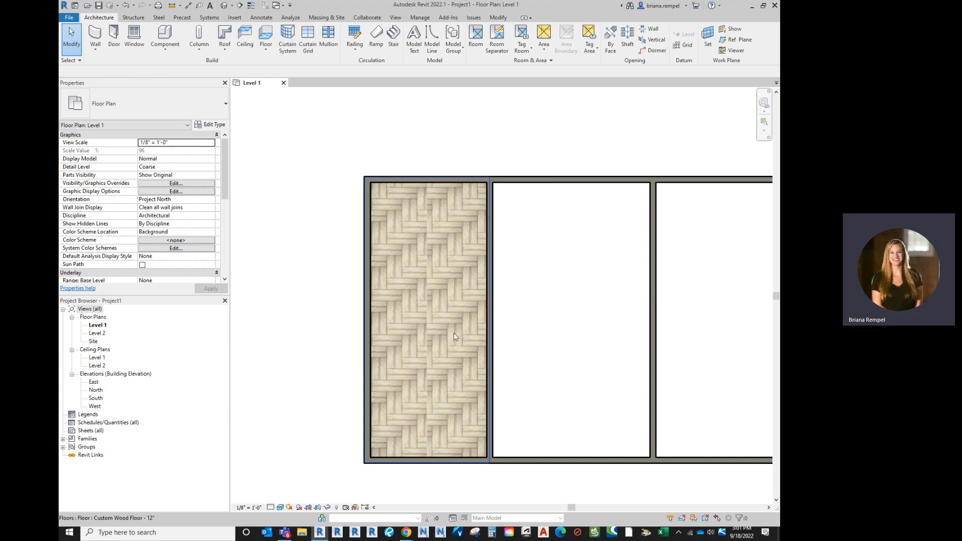
Open the project's materials beside the textured floor and show the appearance settings of Wood_Custom Flooring.
middle_click_drag(447, 378, 619, 353)
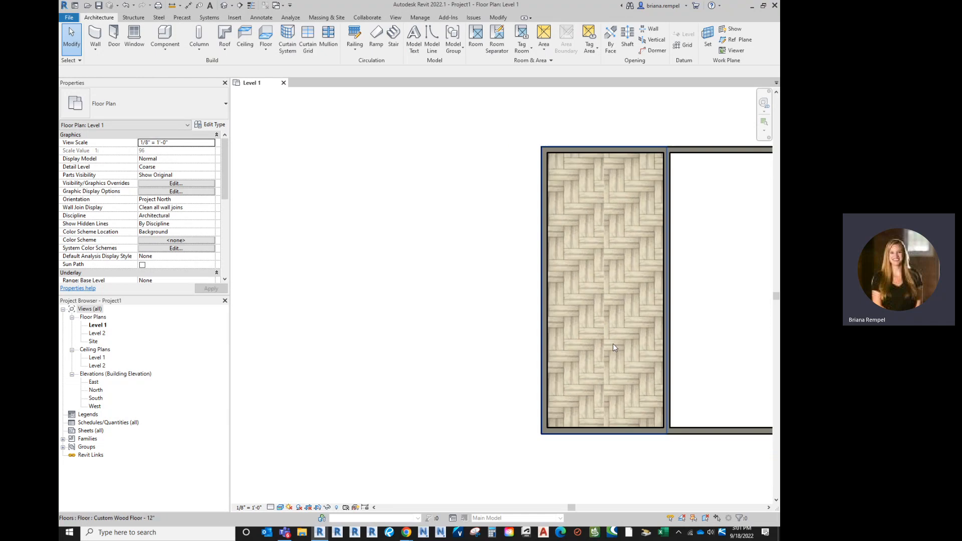
left_click(615, 334)
left_click(386, 216)
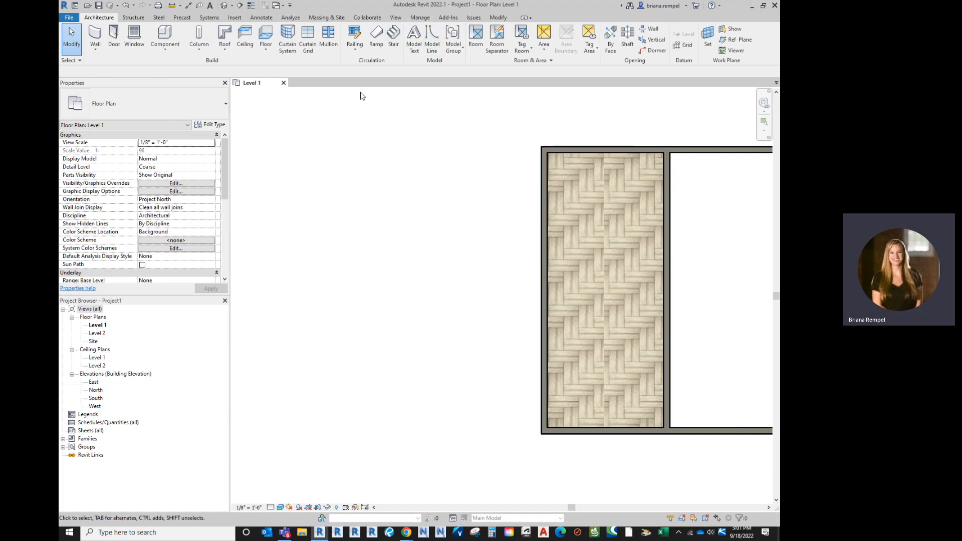
left_click(420, 18)
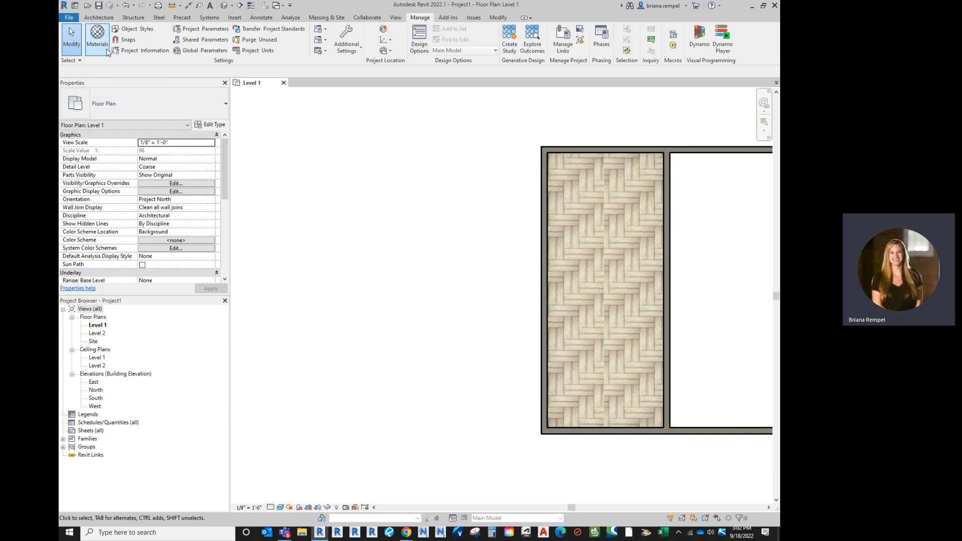
left_click(97, 37)
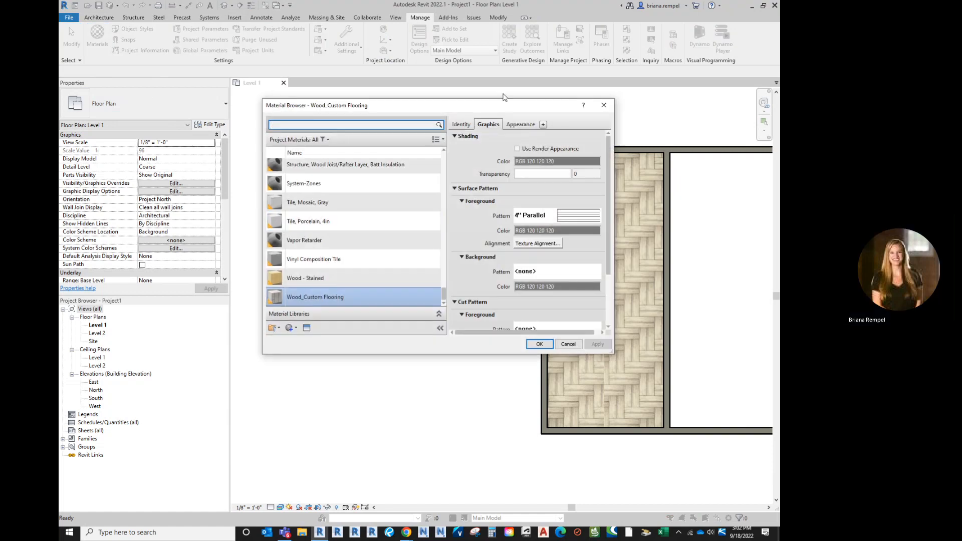
left_click_drag(504, 112, 396, 116)
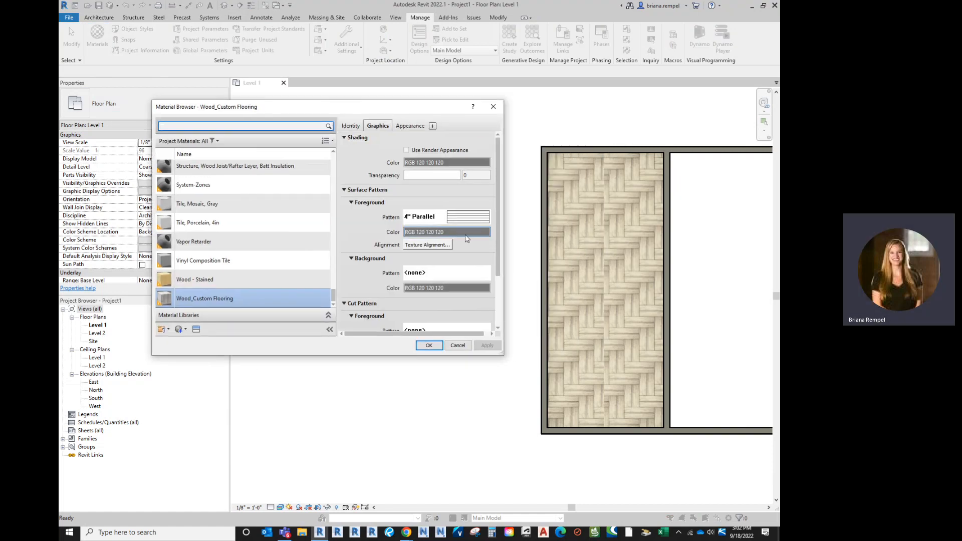
left_click(411, 126)
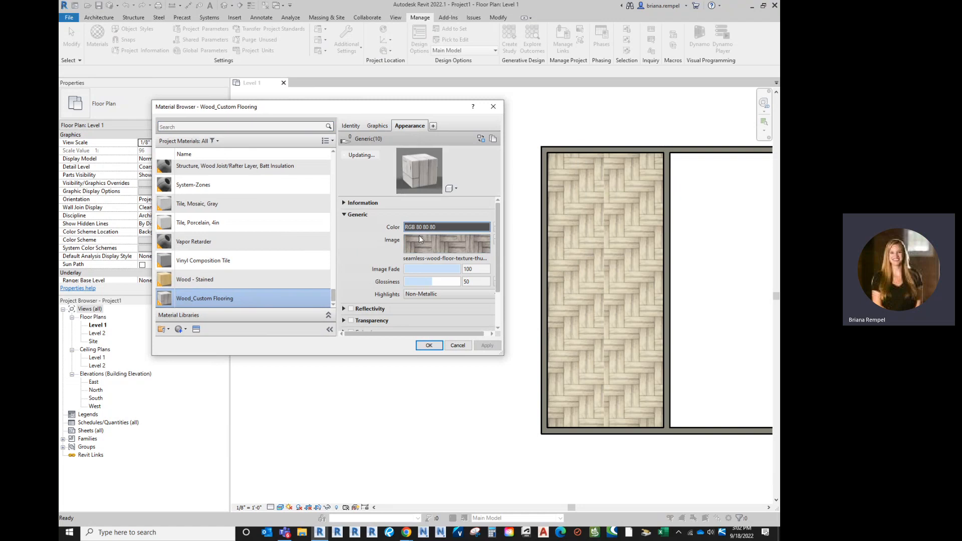
Set the sample size of Wood_Custom Flooring's texture image to 5'-0" and apply it to the floor.
left_click(426, 245)
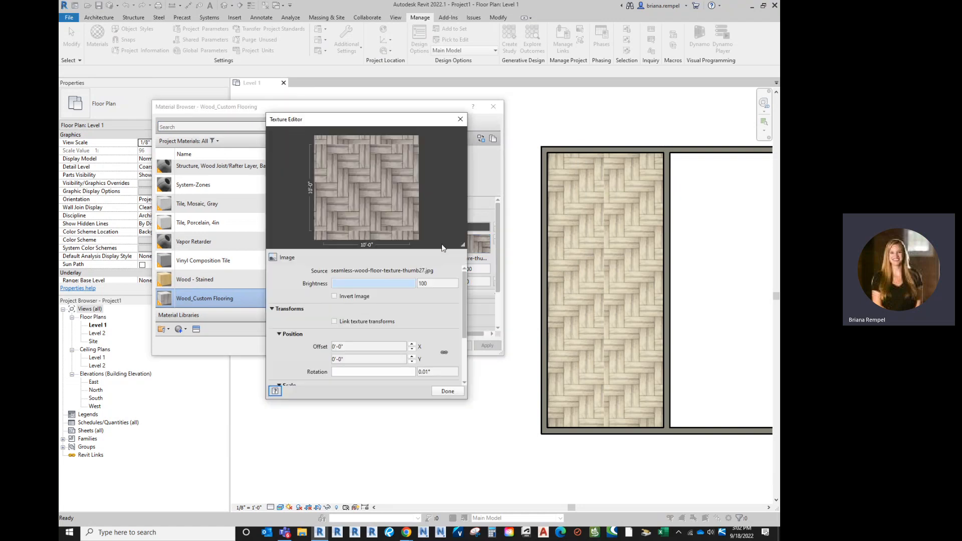
scroll(415, 333, "down", 1)
left_click(412, 334)
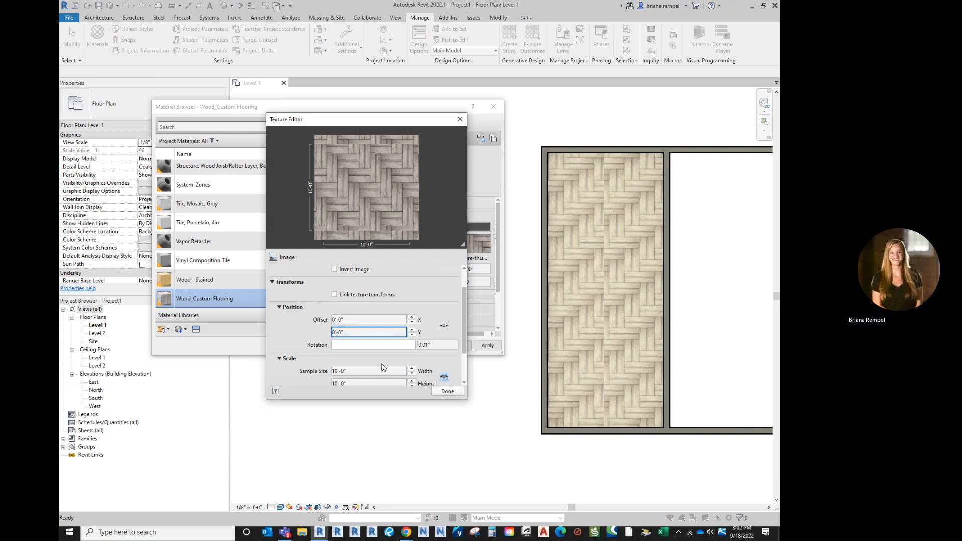
left_click(381, 371)
type("5")
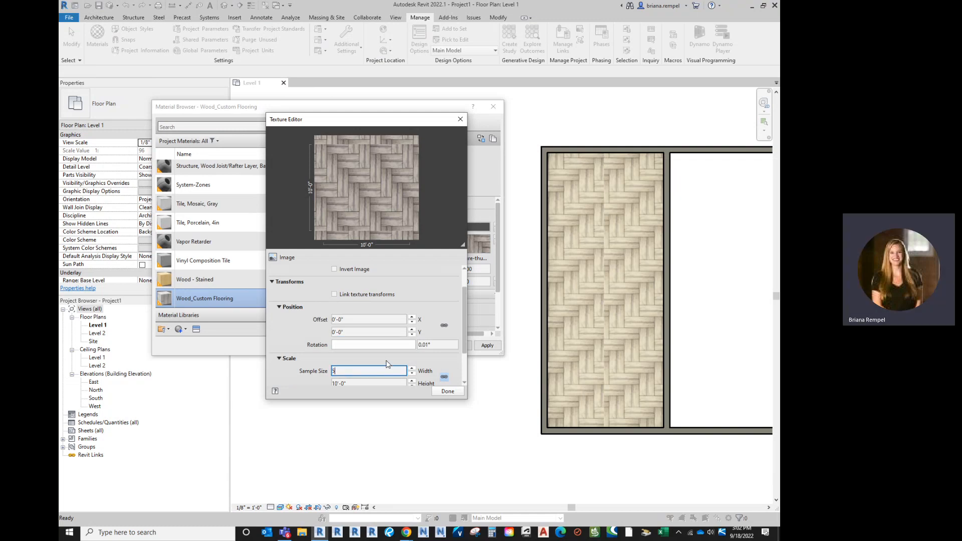
key("Return")
left_click(449, 393)
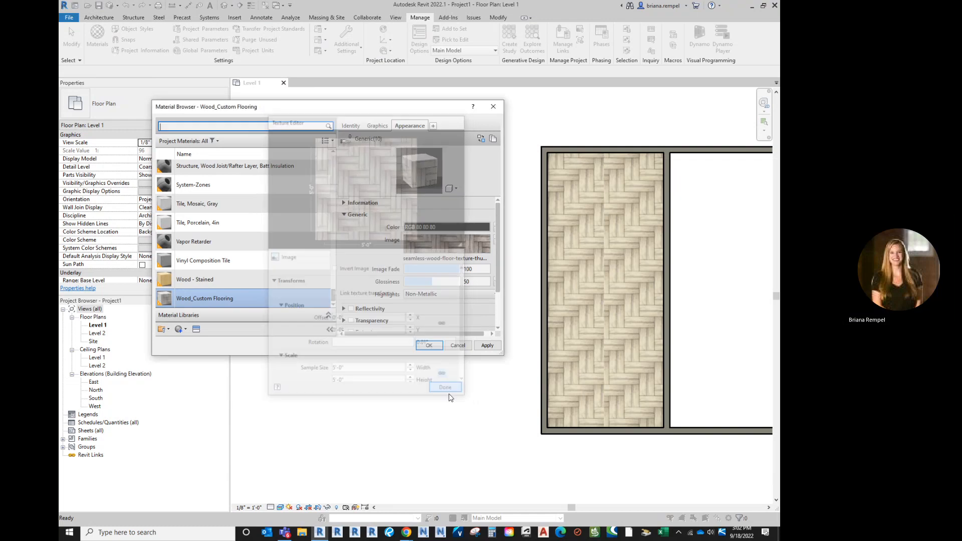
left_click(487, 346)
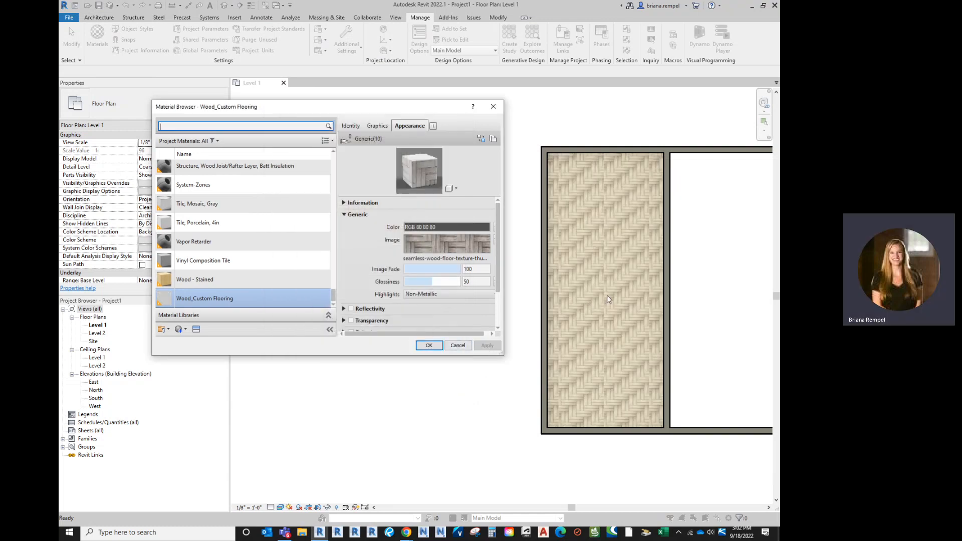
Set the texture image's sample size to 10'-0" and accept the Wood_Custom Flooring material changes.
left_click(427, 245)
scroll(375, 326, "down", 1)
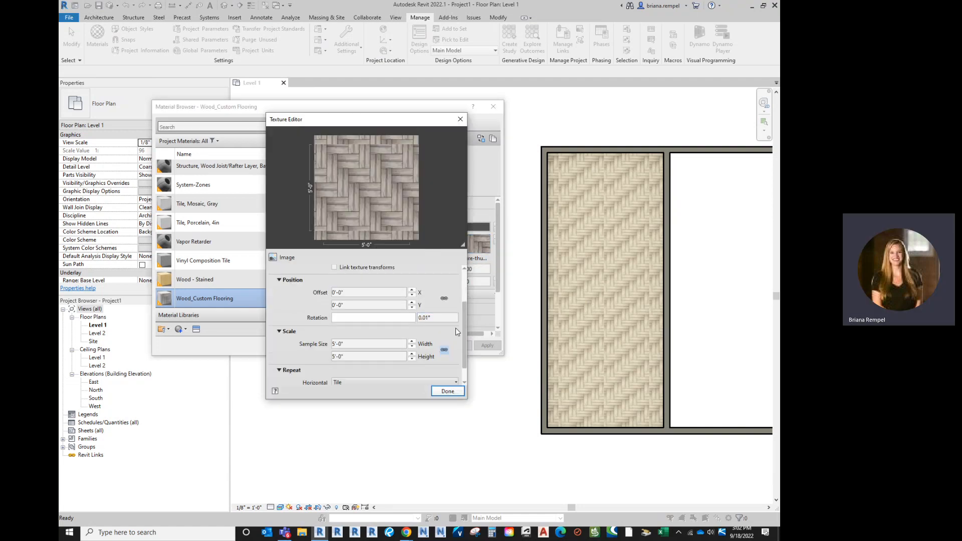
left_click(375, 345)
type("10")
key("Return")
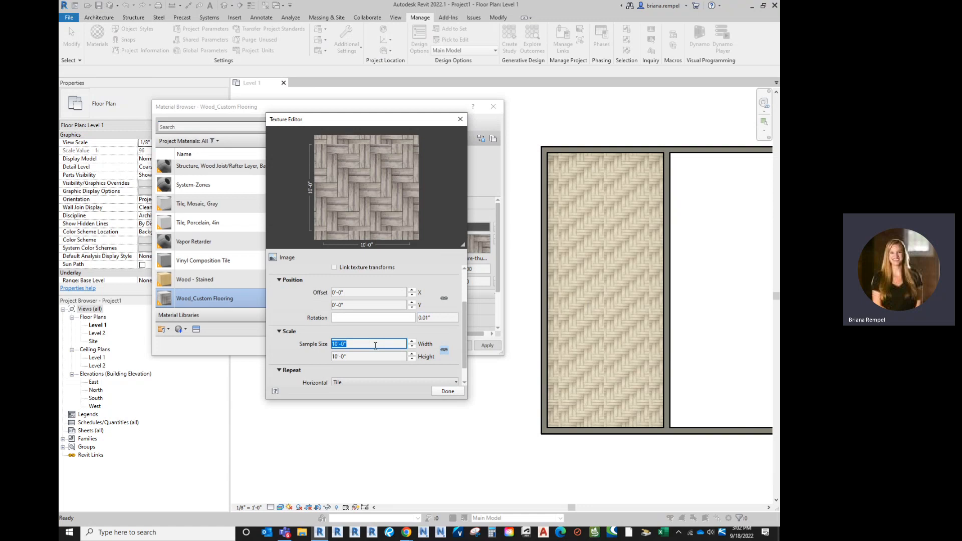
left_click(447, 391)
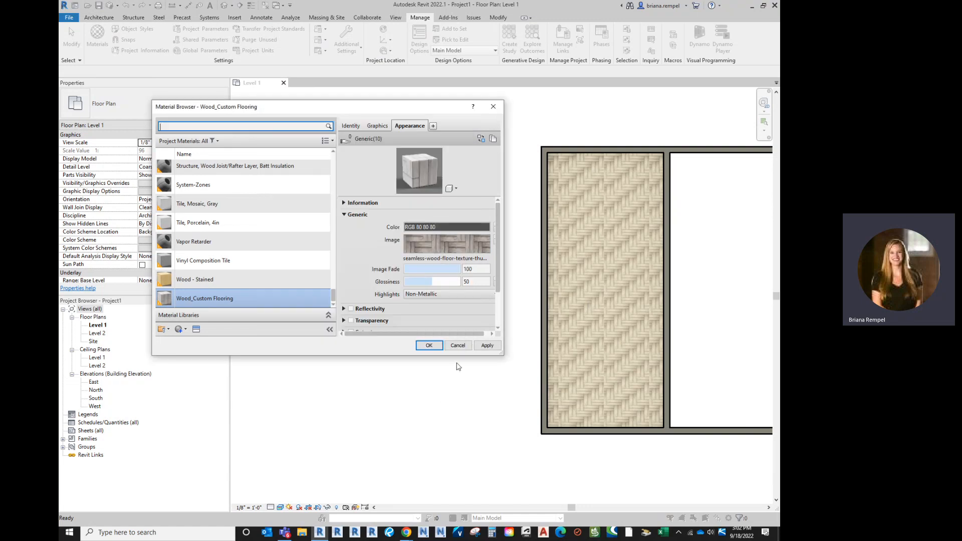
left_click(487, 346)
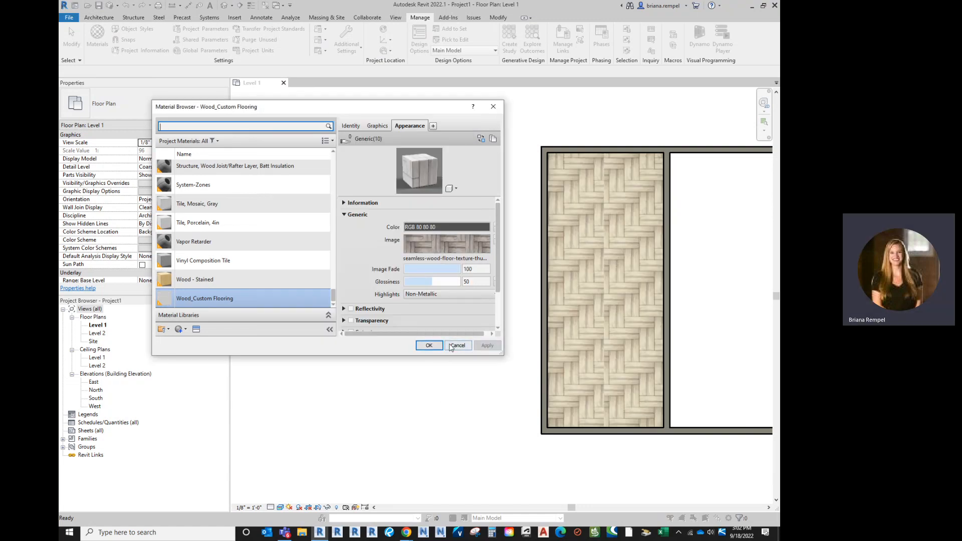
left_click(430, 346)
Open the default 3D view of the three-room model.
scroll(496, 290, "down", 2)
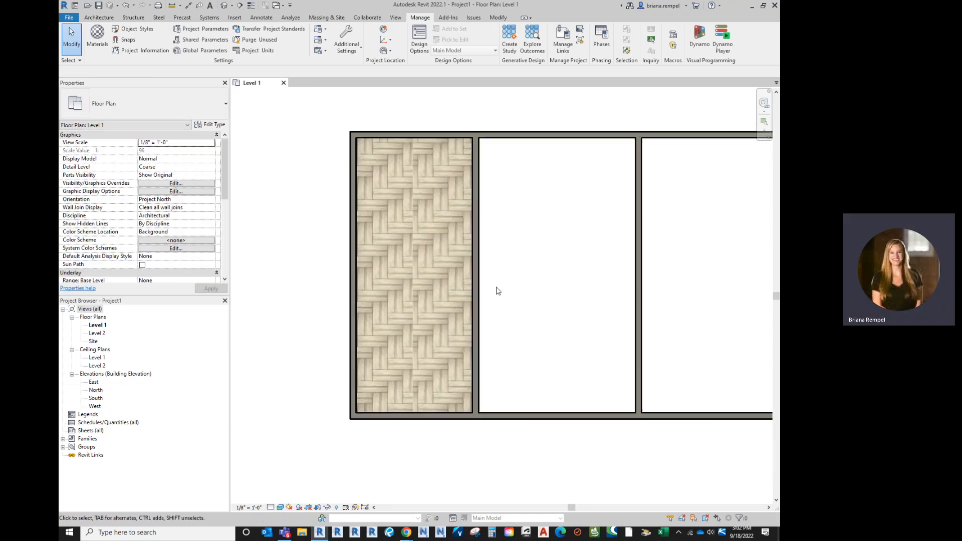
middle_click_drag(529, 295, 486, 310)
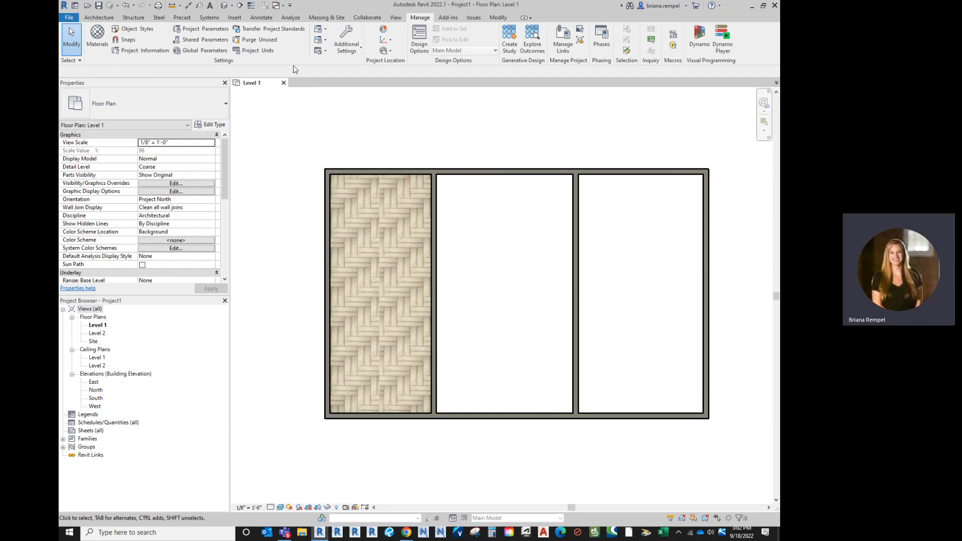
left_click(226, 9)
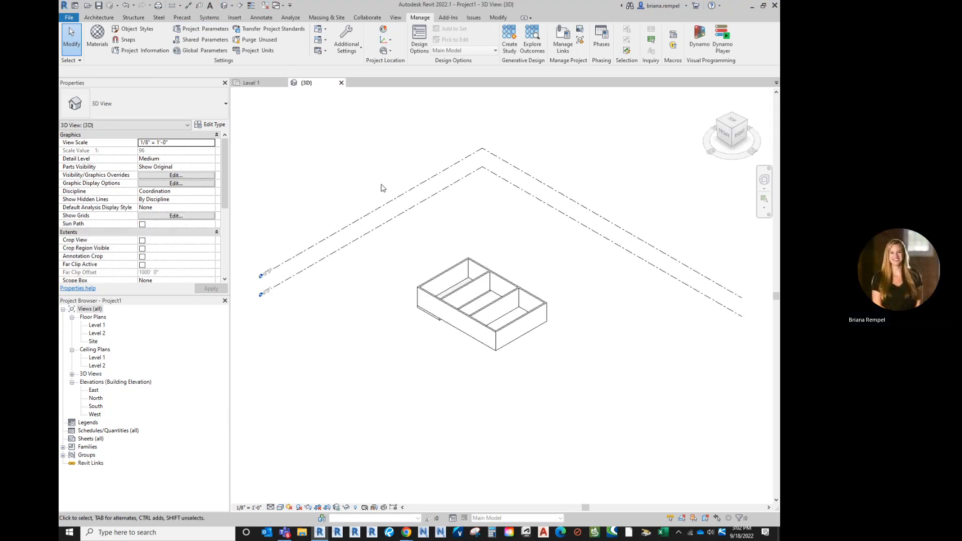
scroll(480, 302, "up", 5)
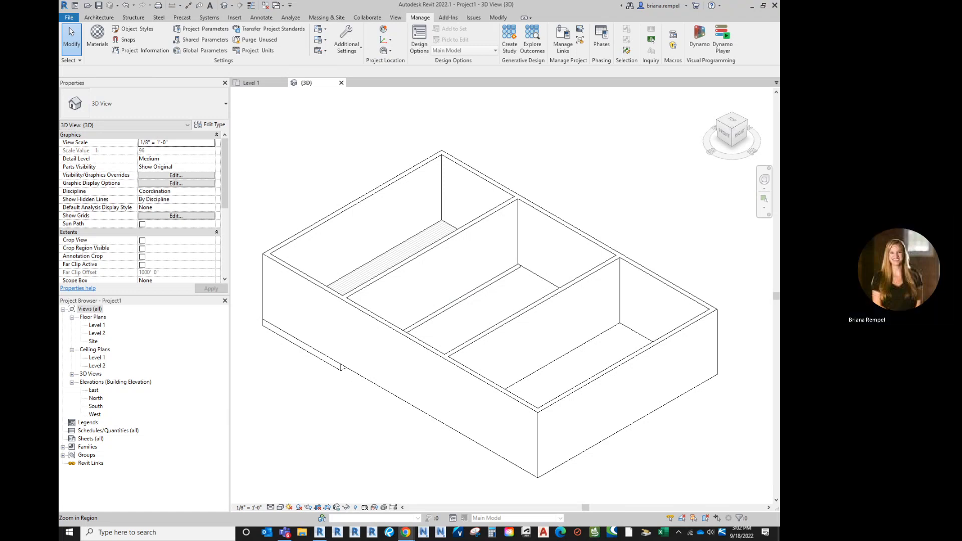
In Chrome, save the light grey square-tile image from the "seamless tile" results to the Desktop as a JPEG and return to Revit.
left_click_drag(779, 68, 524, 57)
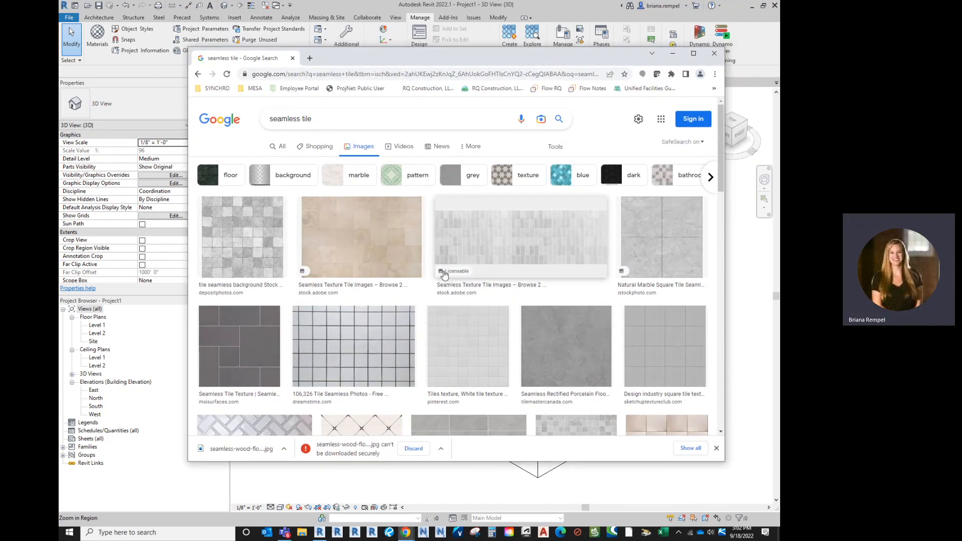
scroll(436, 283, "down", 3)
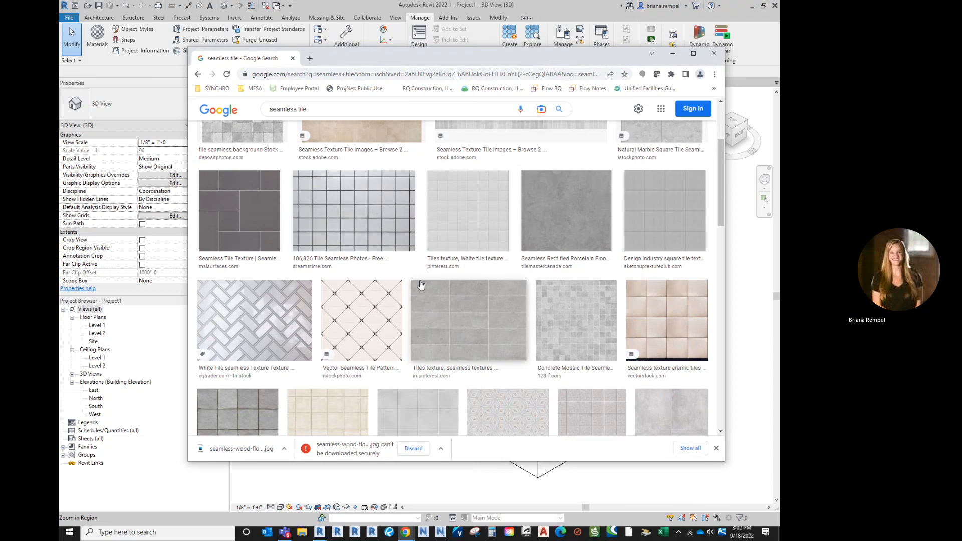
scroll(421, 285, "down", 2)
scroll(420, 285, "up", 1)
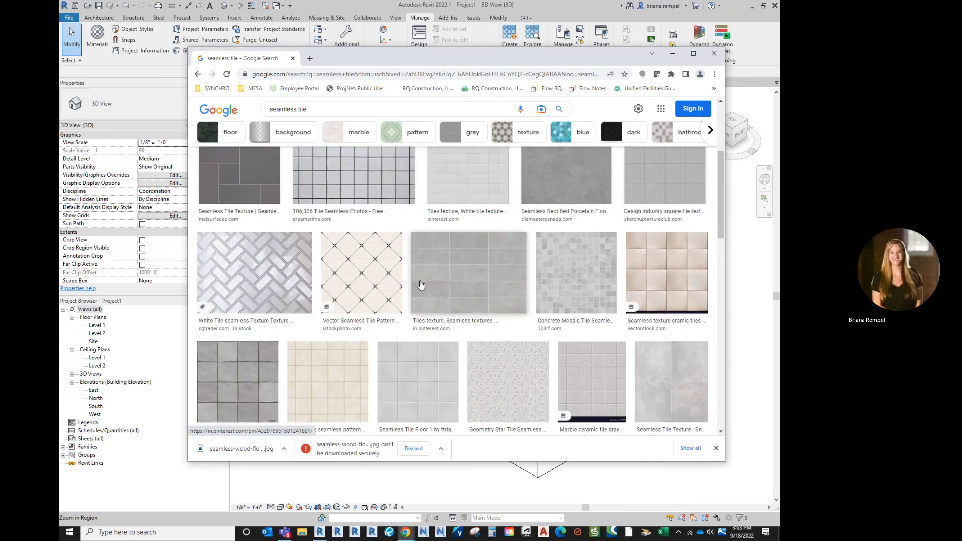
scroll(416, 286, "up", 1)
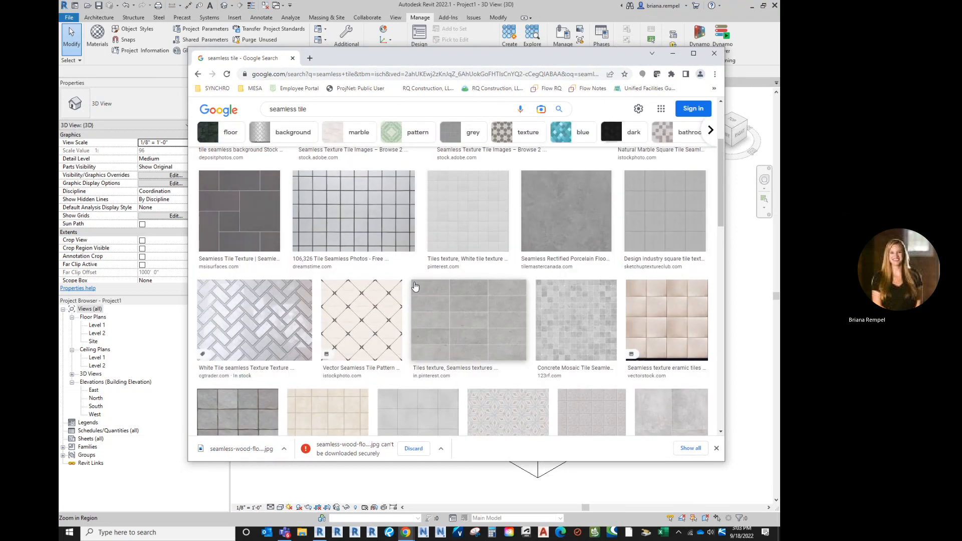
scroll(415, 286, "up", 1)
scroll(382, 333, "up", 2)
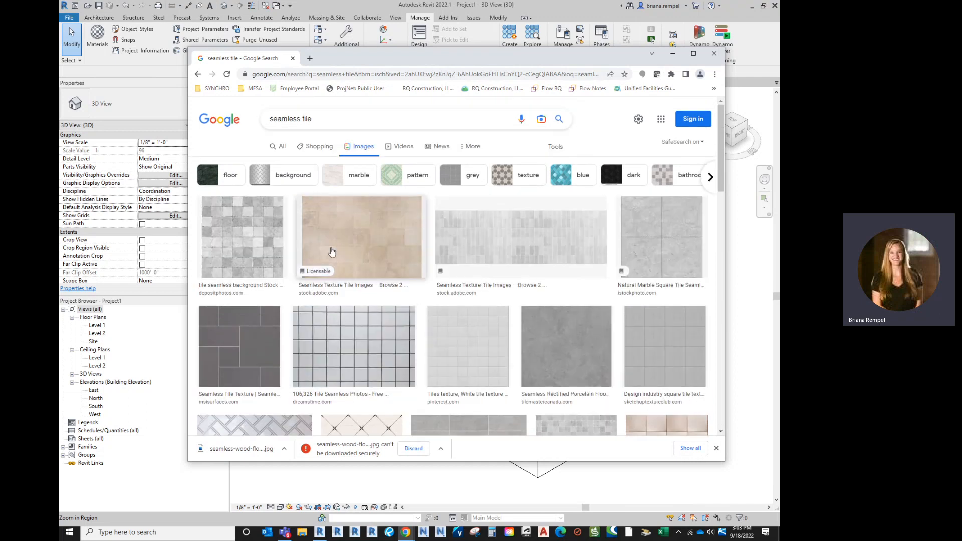
left_click(241, 248)
right_click(579, 221)
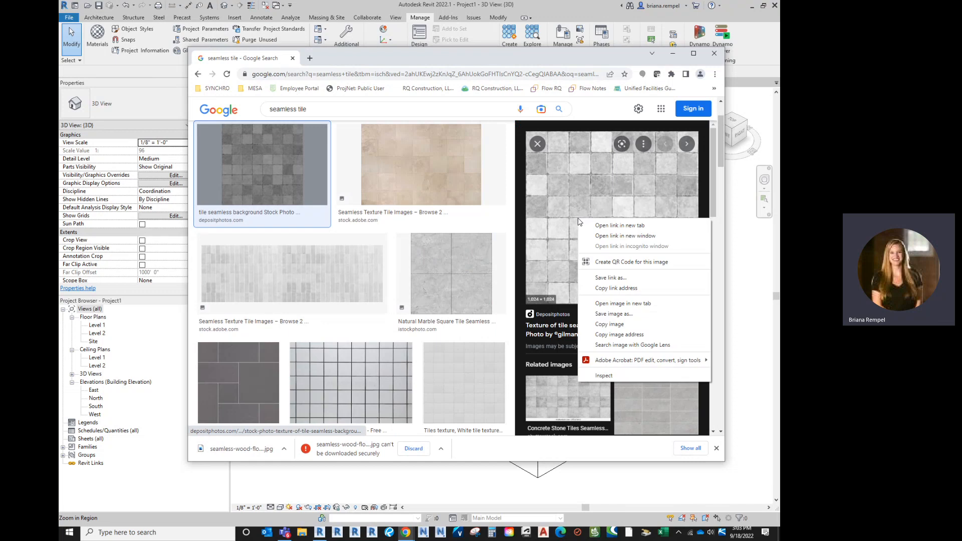
left_click(608, 324)
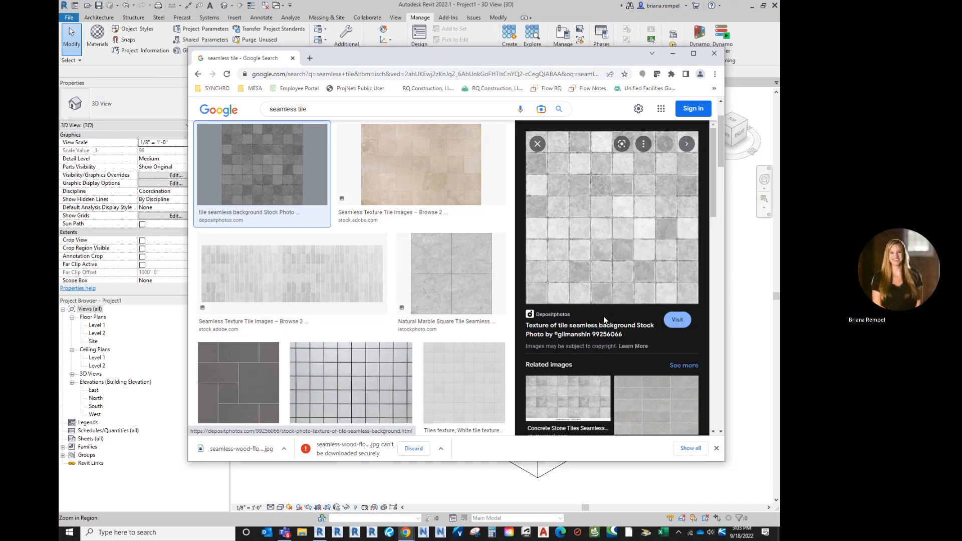
left_click(471, 303)
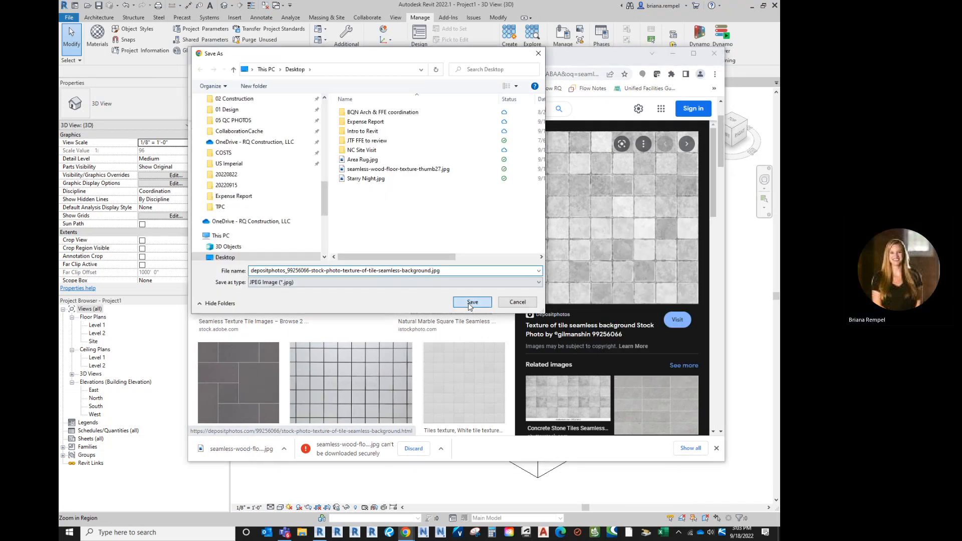
left_click(676, 55)
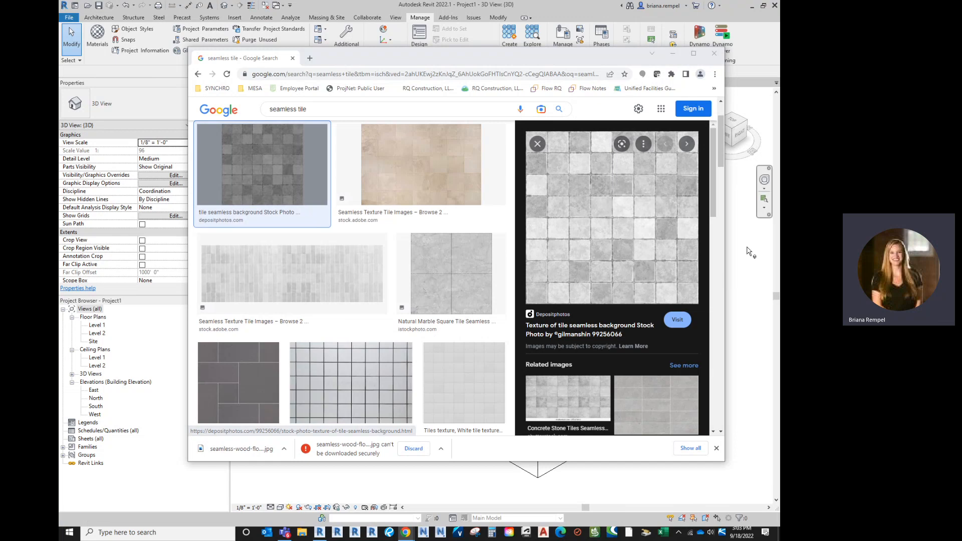
left_click(674, 52)
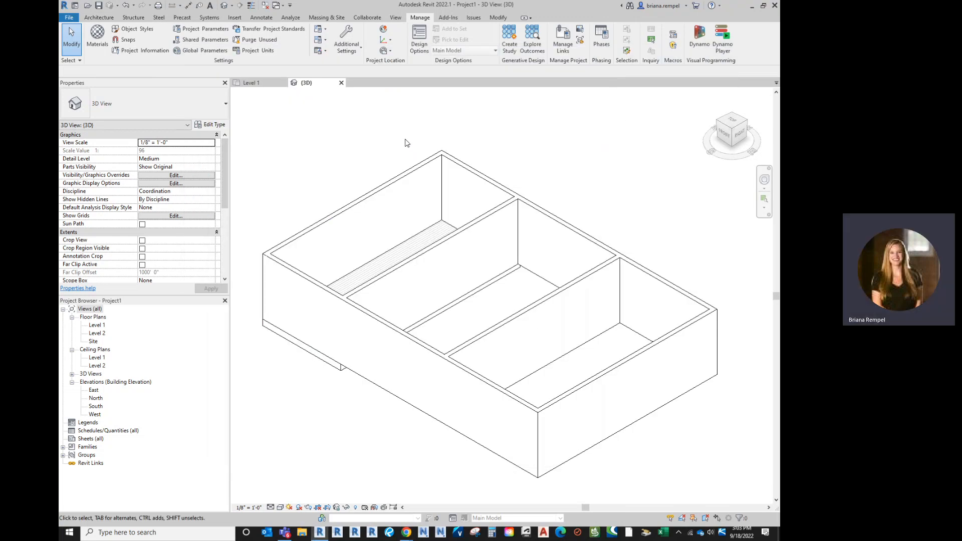
Set the 3D view's visual style to Realistic and view the textured wood floor from above.
middle_click_drag(394, 141, 408, 242, "shift")
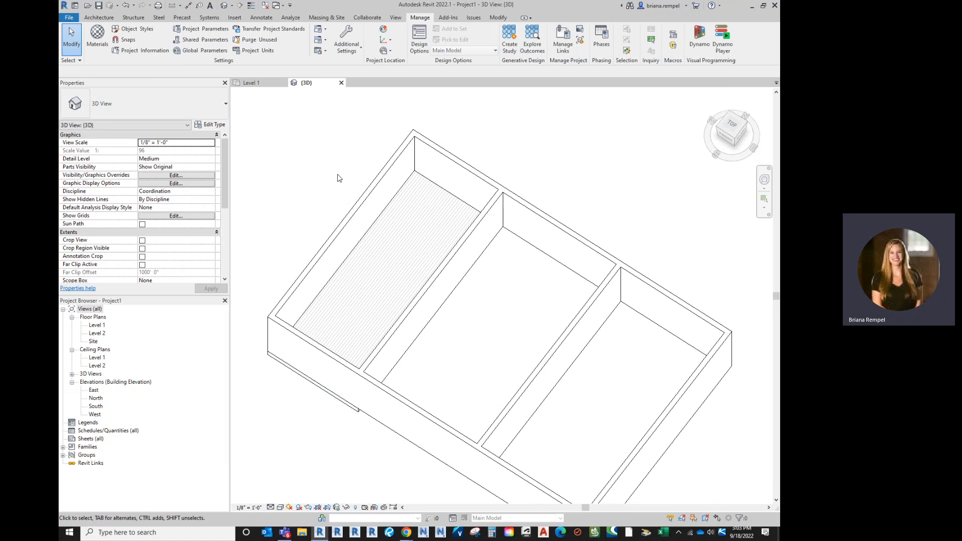
left_click(280, 507)
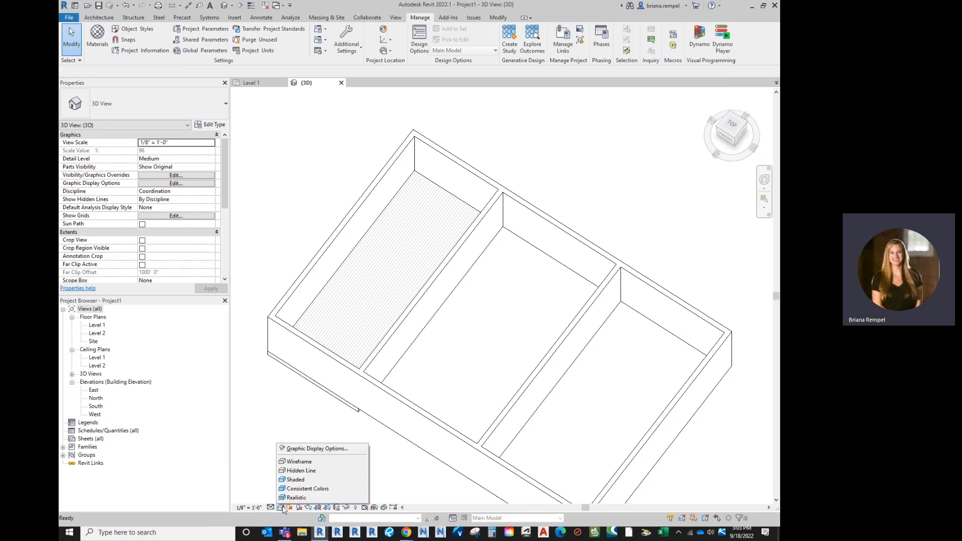
left_click(296, 498)
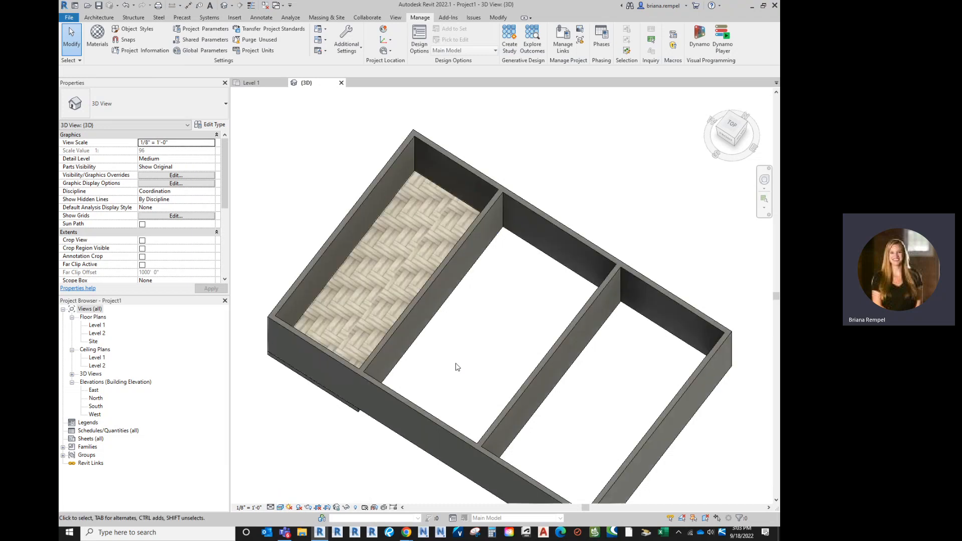
middle_click_drag(459, 367, 461, 351)
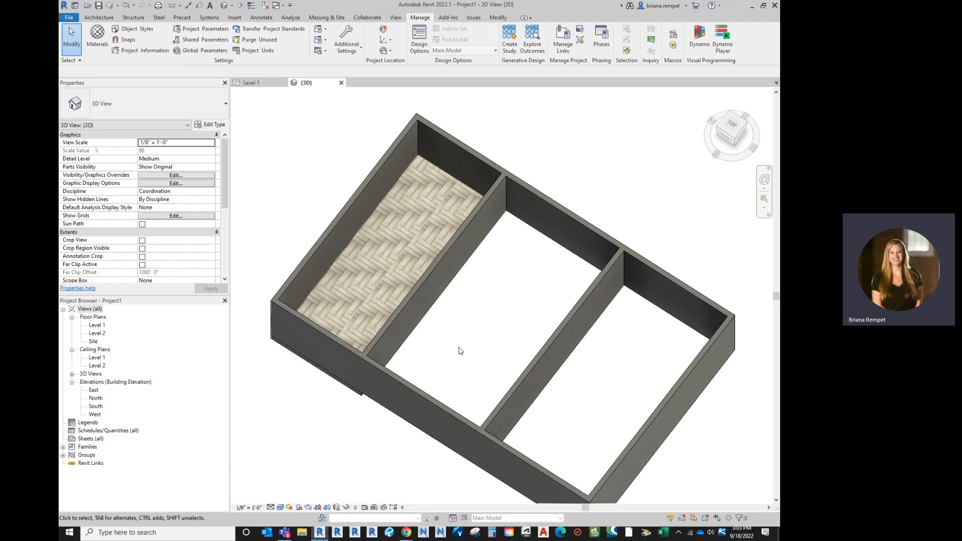
middle_click_drag(461, 351, 448, 319, "shift")
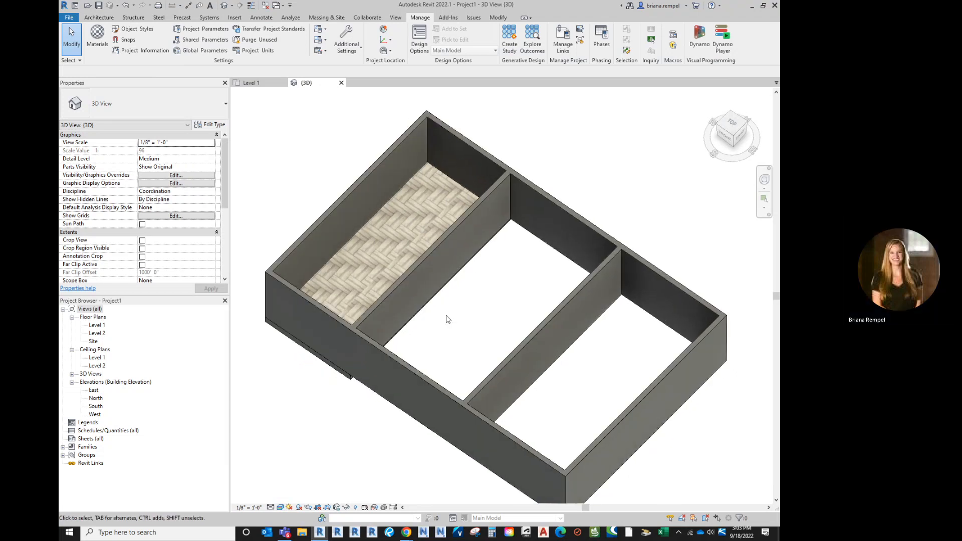
Duplicate the type of the wall between the wood-floored room and the middle room as Gwb w/ Tile One Side - 8".
left_click(431, 258)
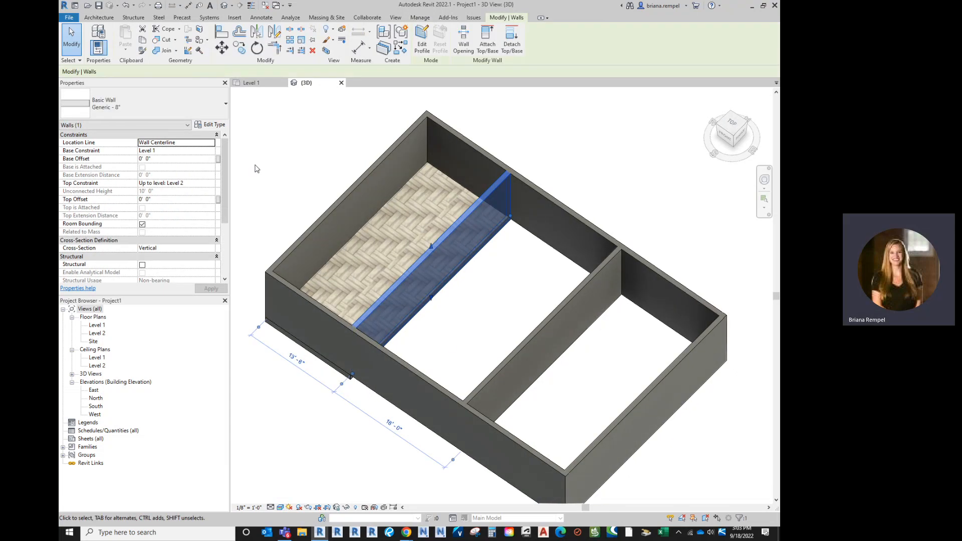
left_click(490, 319)
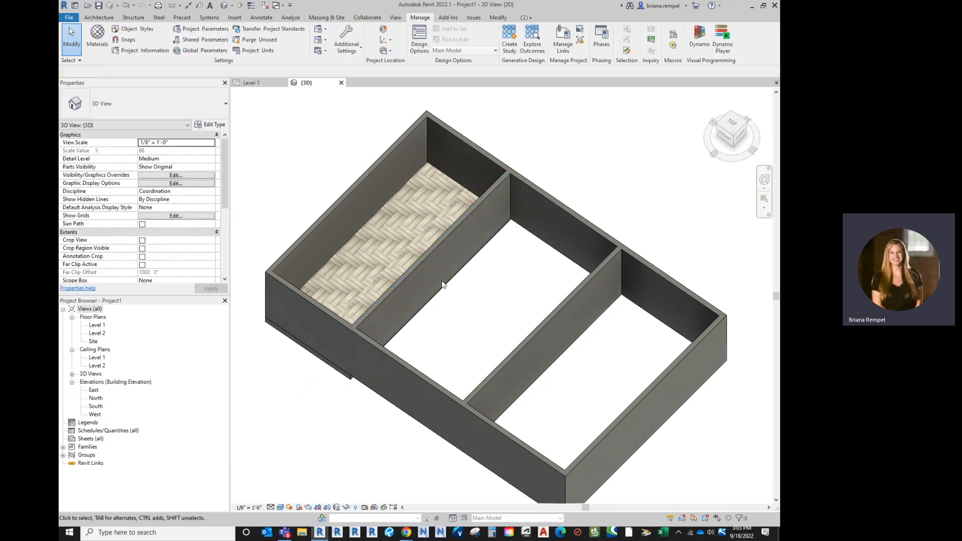
left_click(420, 257)
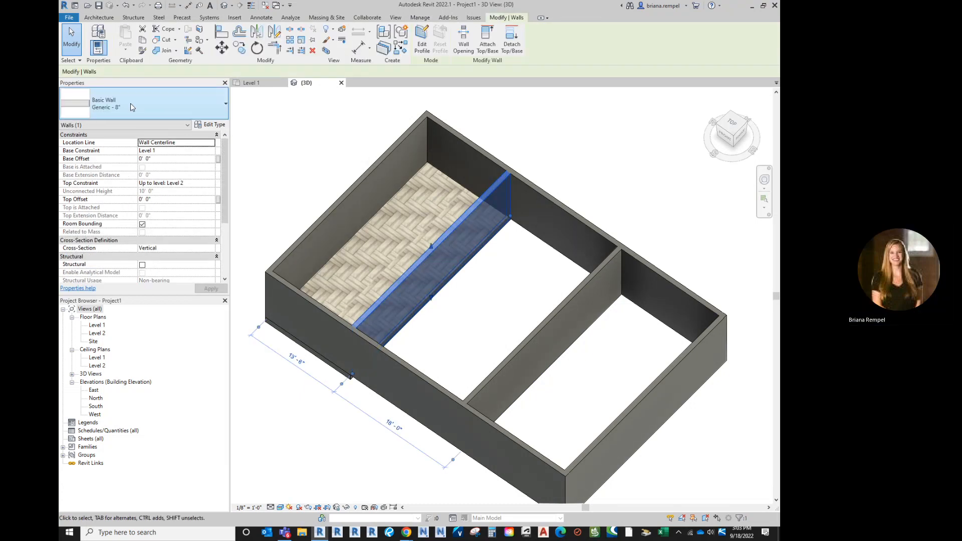
left_click(210, 126)
left_click(451, 172)
key("End")
key("BackSpace")
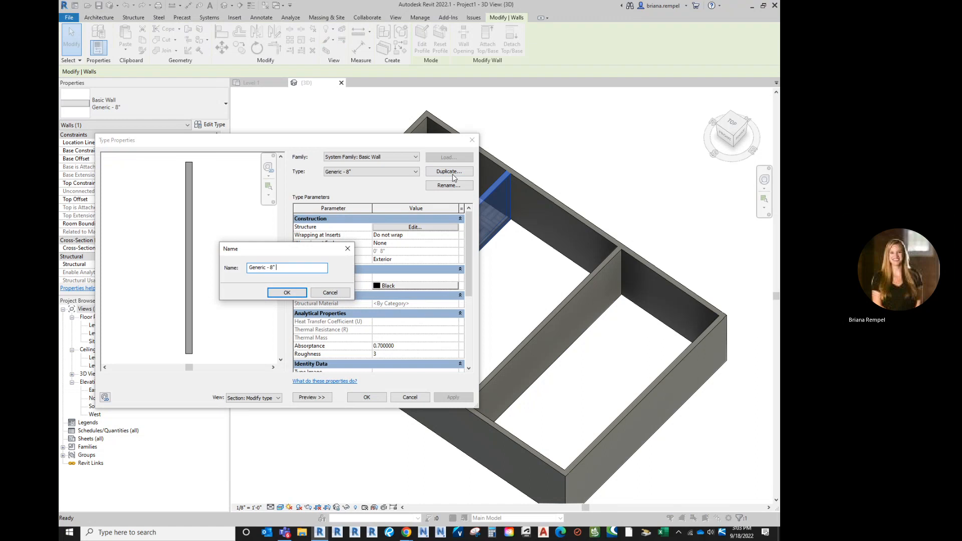
key("BackSpace")
key("BackSpace")
key("BackSpace")
key("BackSpace")
key("BackSpace")
key("BackSpace")
type("wb")
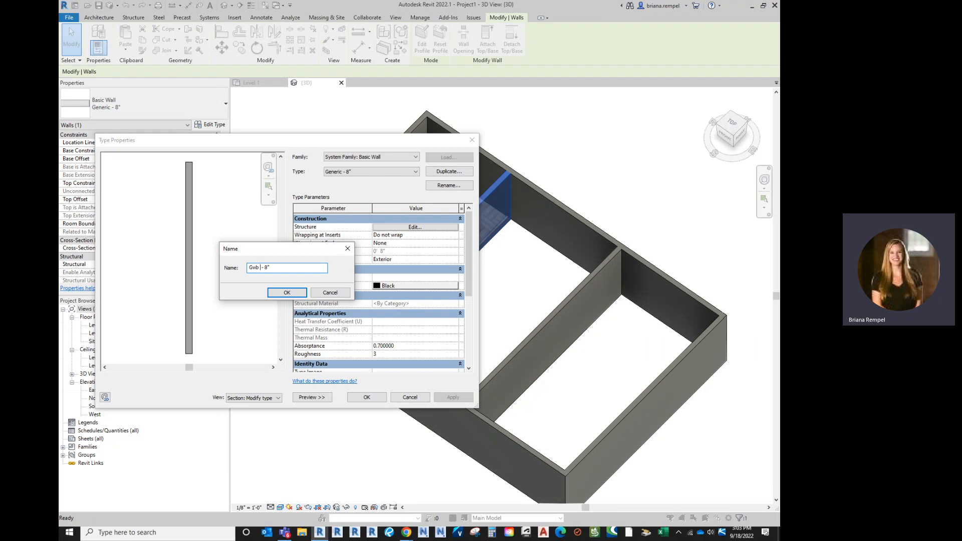
type(" w/ Tile One Side")
key("Return")
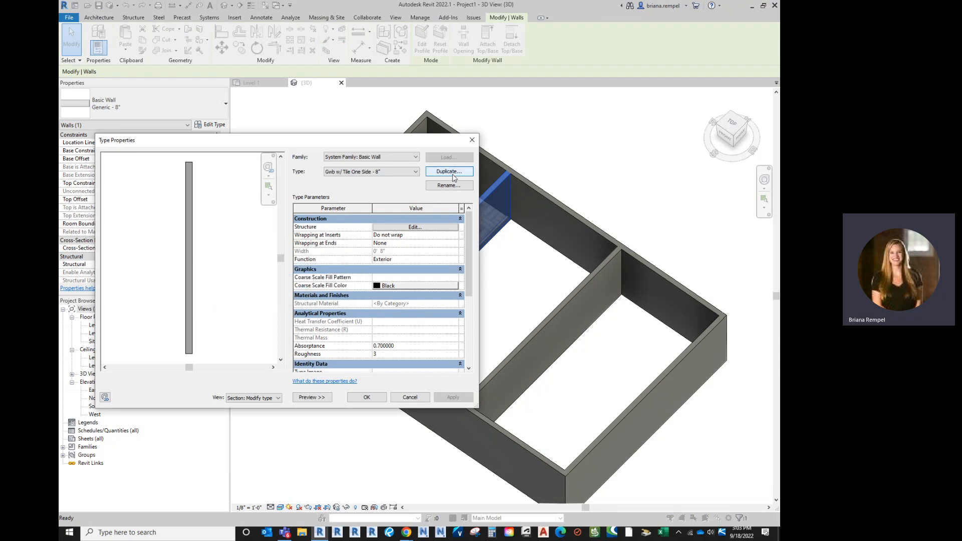
In the wall type's structure, insert a layer on the exterior side of the existing structure layer with a thickness of 1".
left_click(392, 231)
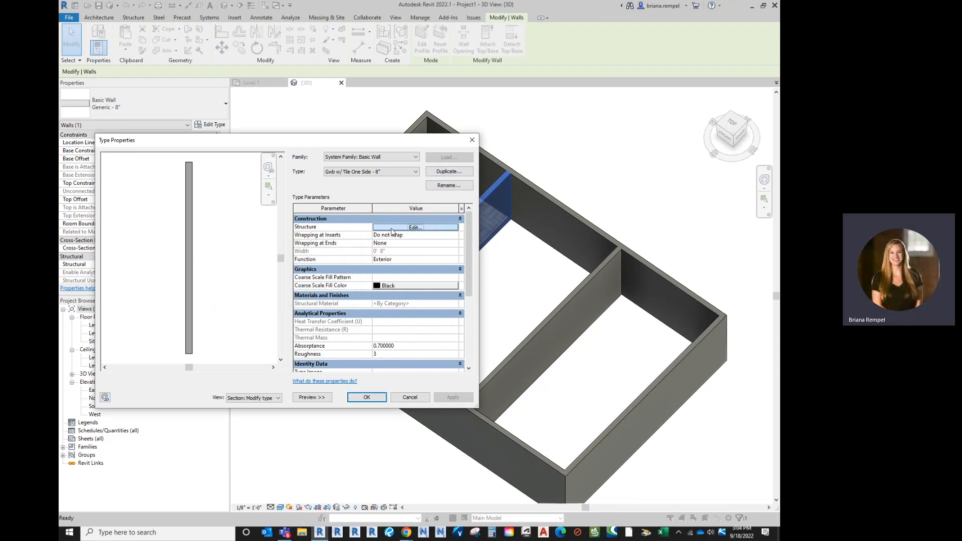
left_click(392, 230)
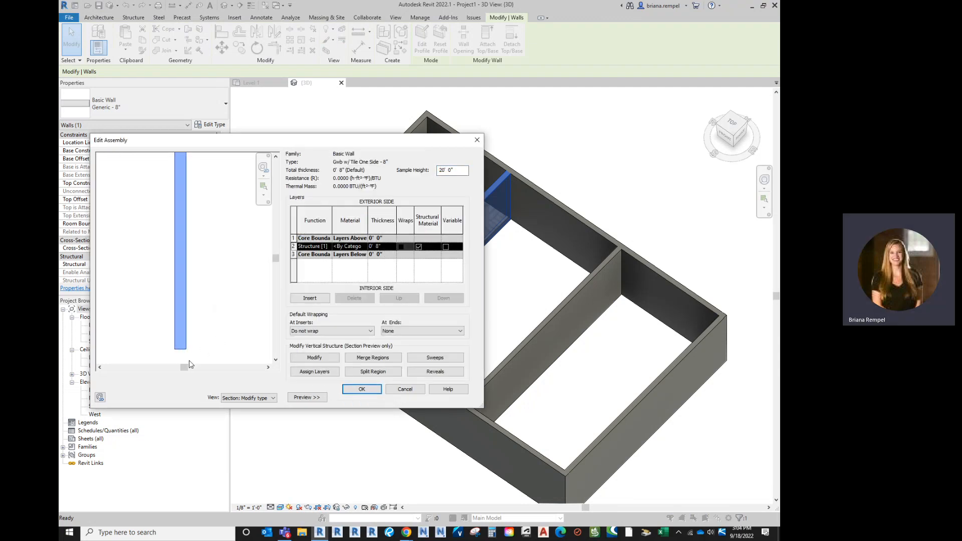
left_click(313, 299)
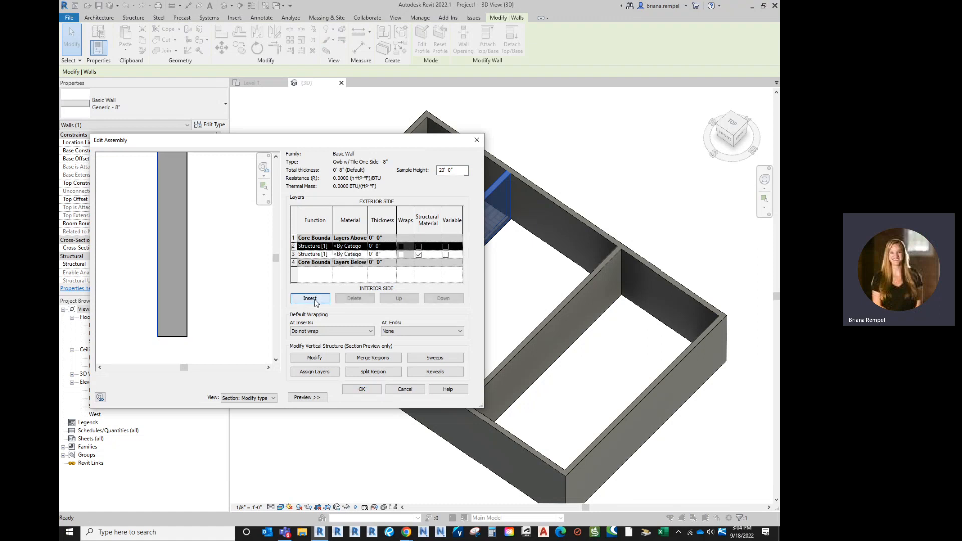
left_click(384, 246)
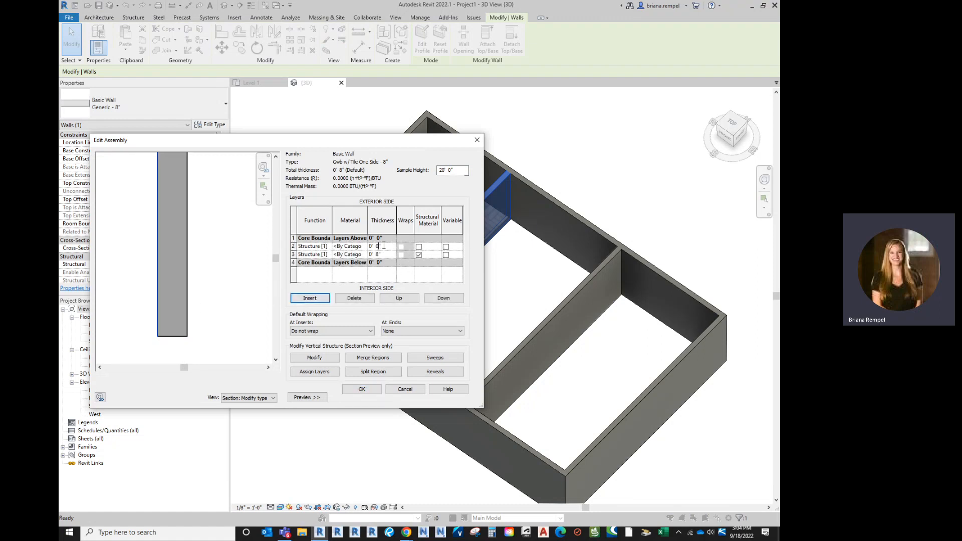
type("1")
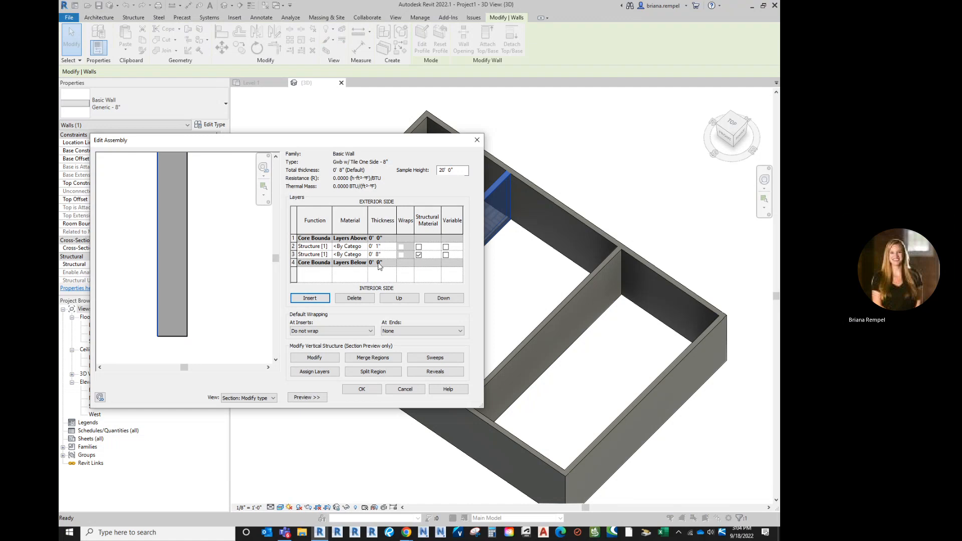
Set the thickness of the original structure layer to 7" and check both layers in the section preview.
left_click(384, 254)
double_click(379, 255)
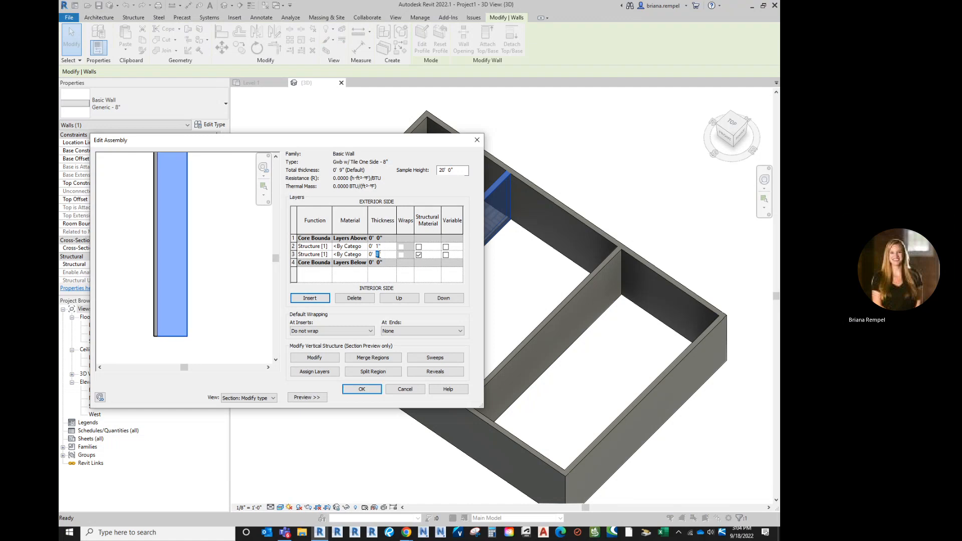
type("7")
key("Tab")
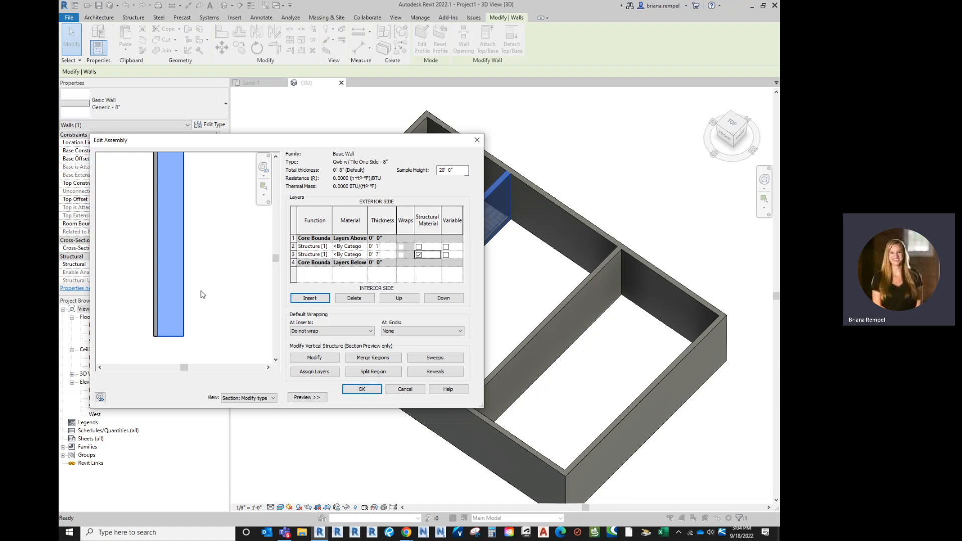
scroll(161, 341, "up", 1)
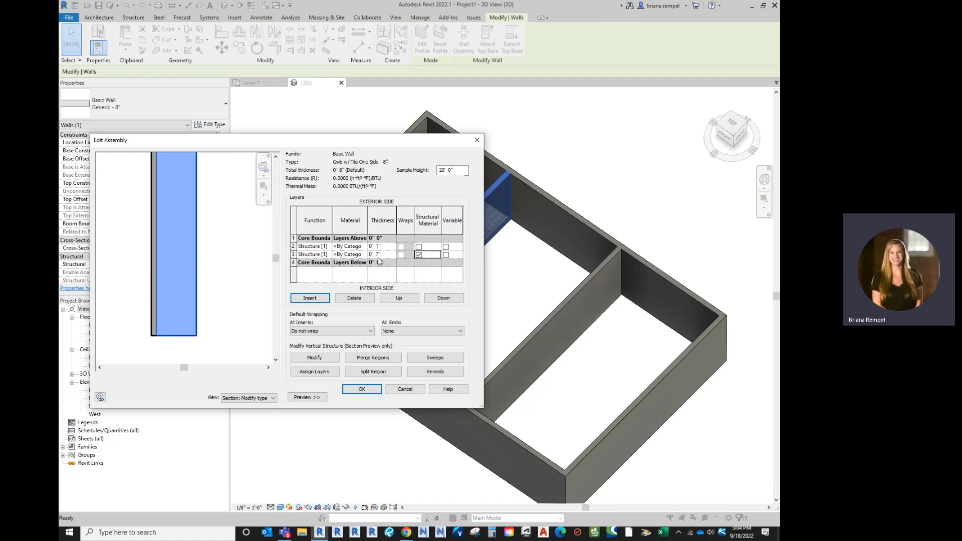
left_click(294, 255)
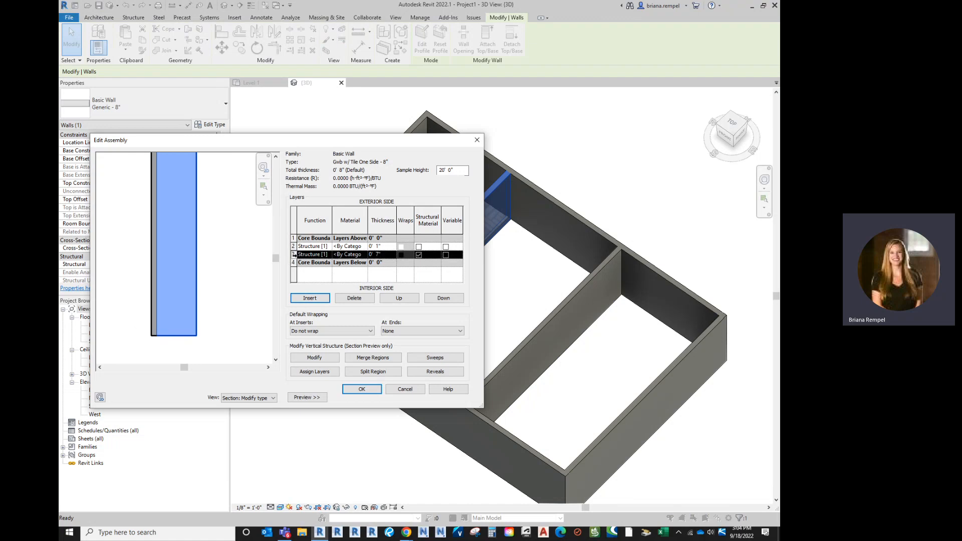
Open the material selection for the 1" exterior layer and create a new material.
left_click(295, 246)
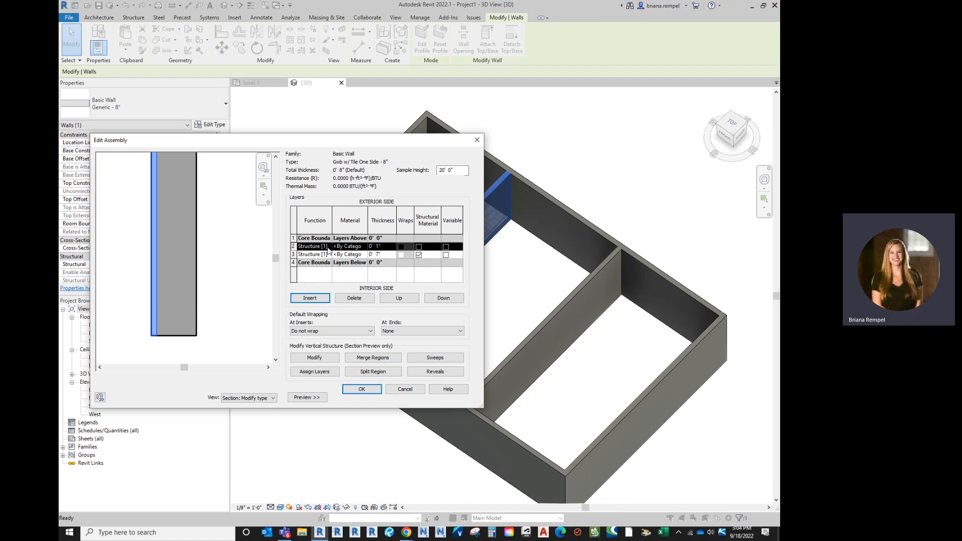
left_click(365, 246)
left_click(365, 246)
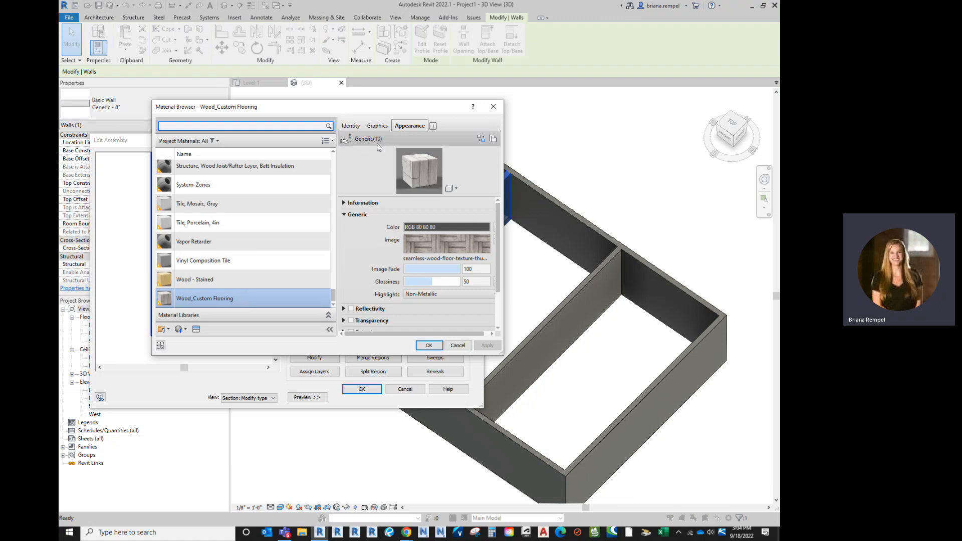
left_click(185, 330)
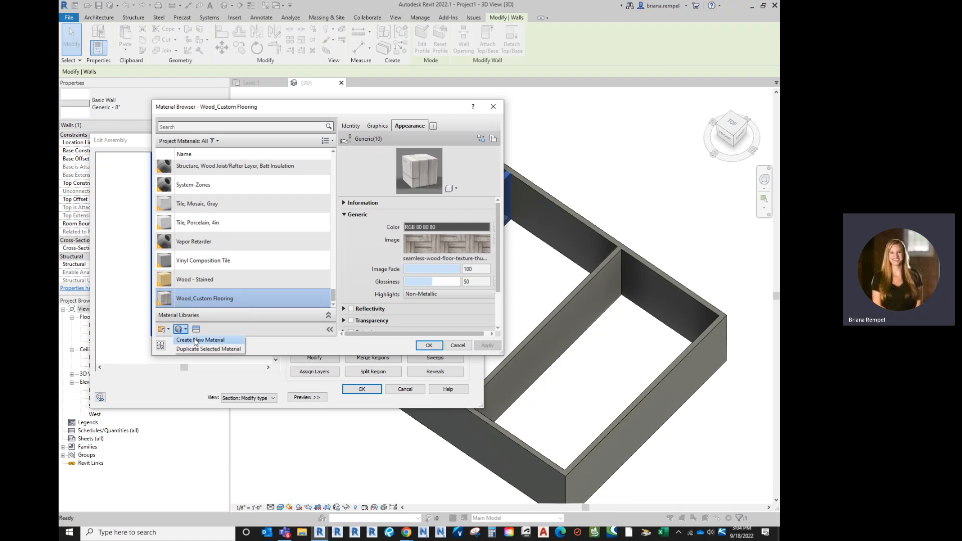
left_click(217, 341)
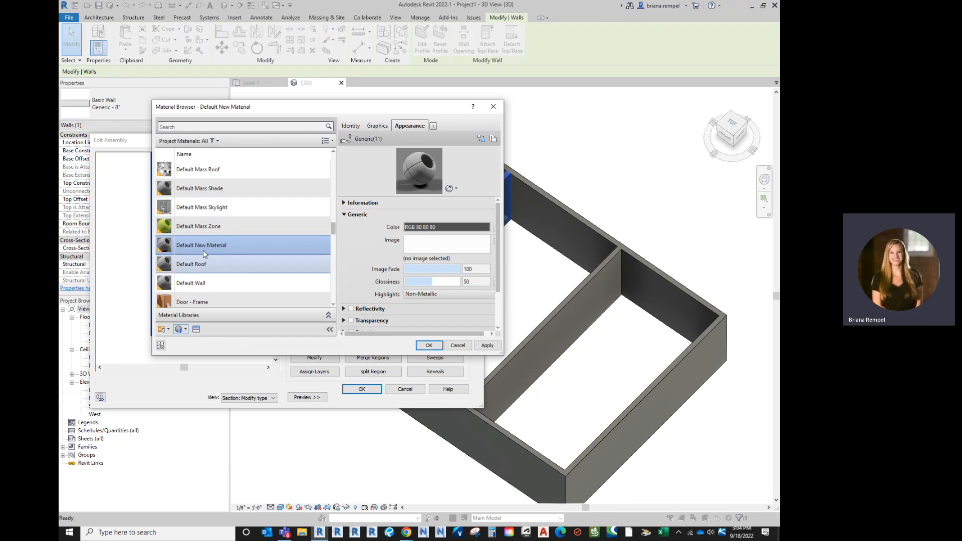
Rename the new material as Tile_Wall.
right_click(215, 248)
left_click(231, 273)
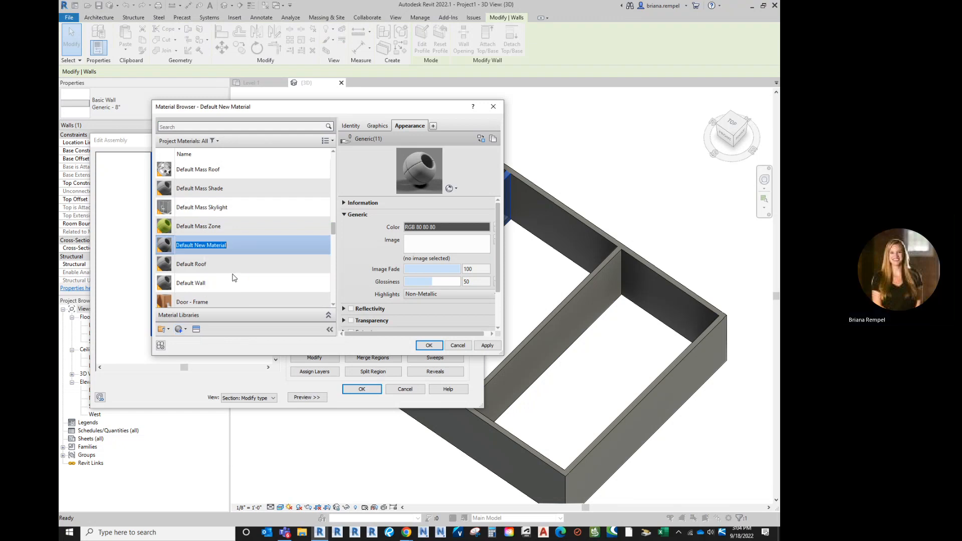
type("til")
key("BackSpace")
key("BackSpace")
key("BackSpace")
type("Tile ")
type("Wa")
key("Return")
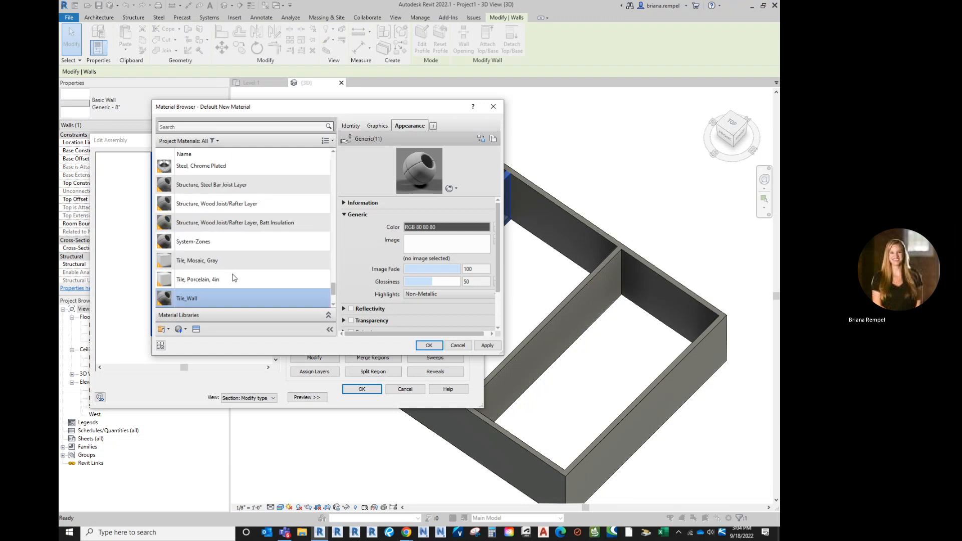
Load the depositphotos_99256066 stock photo from the Desktop as the appearance image of the Tile_Wall material.
left_click(430, 245)
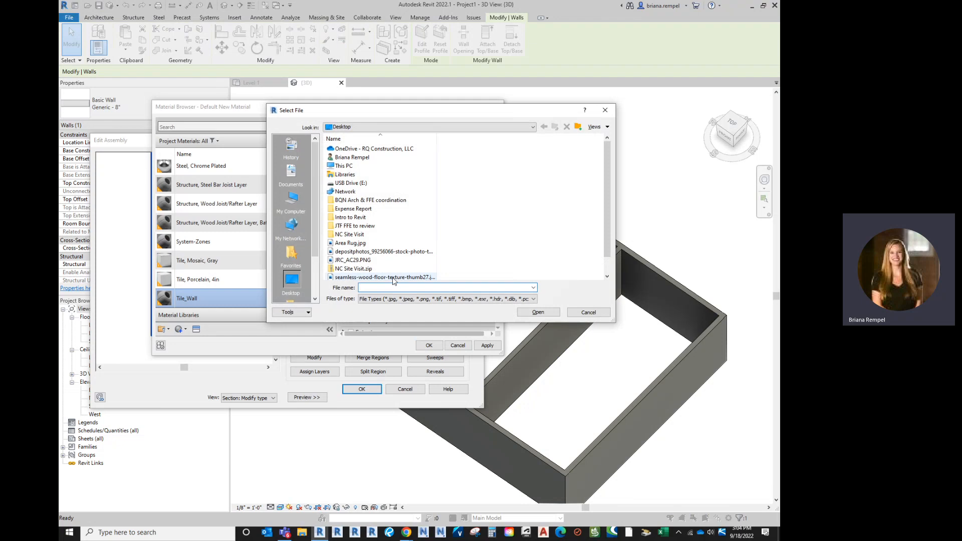
left_click(390, 252)
left_click(538, 312)
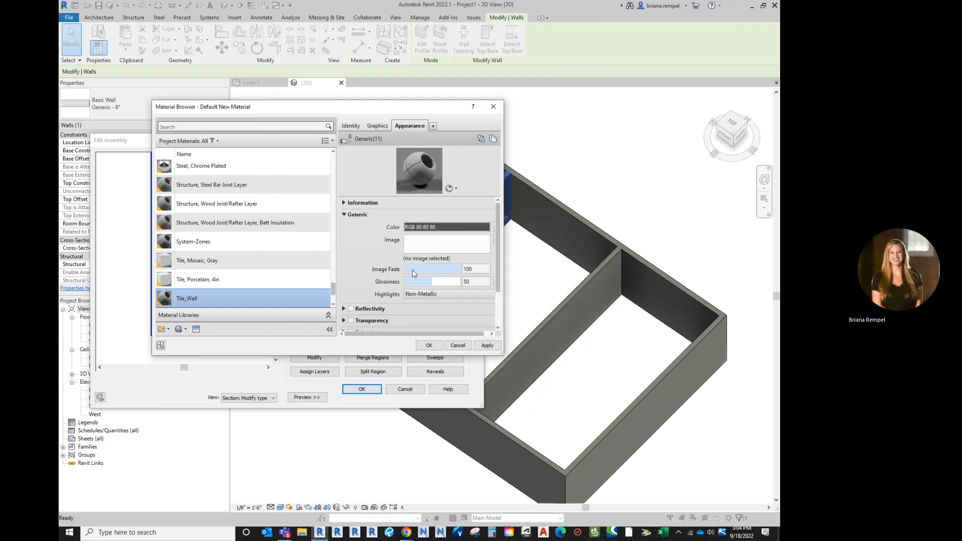